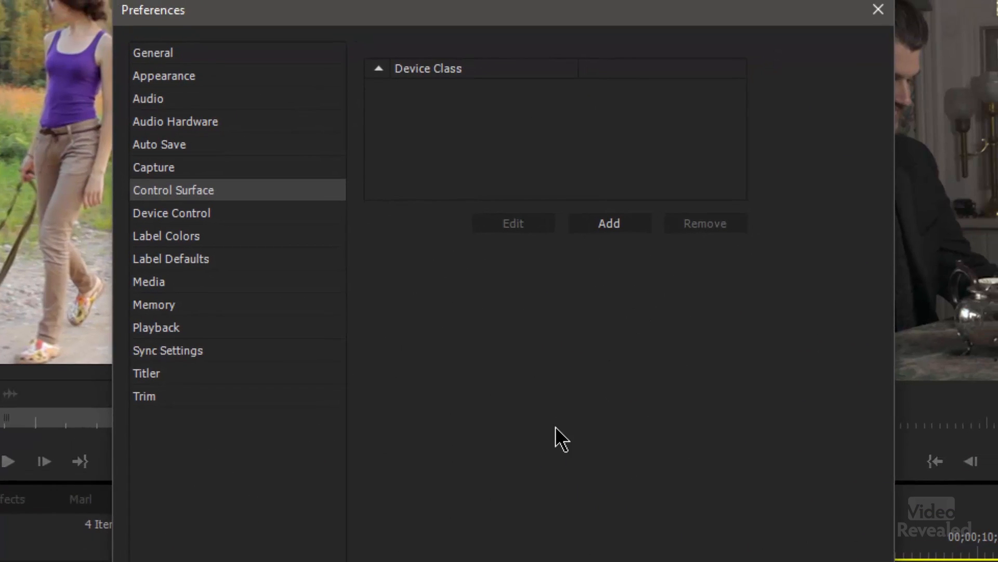
- Add a Tangent device class as a control surface in the preferences and apply the change
click(623, 225)
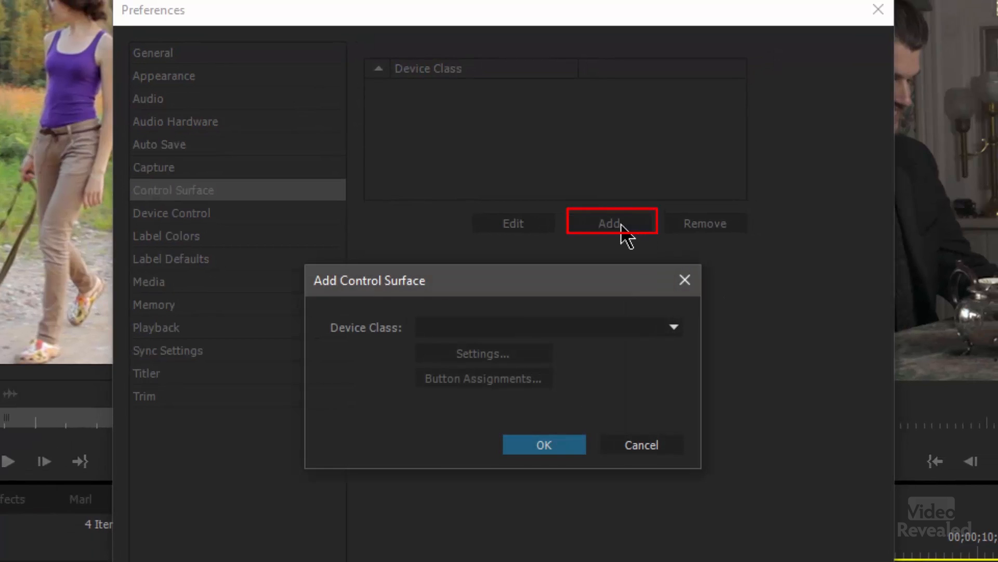
click(563, 326)
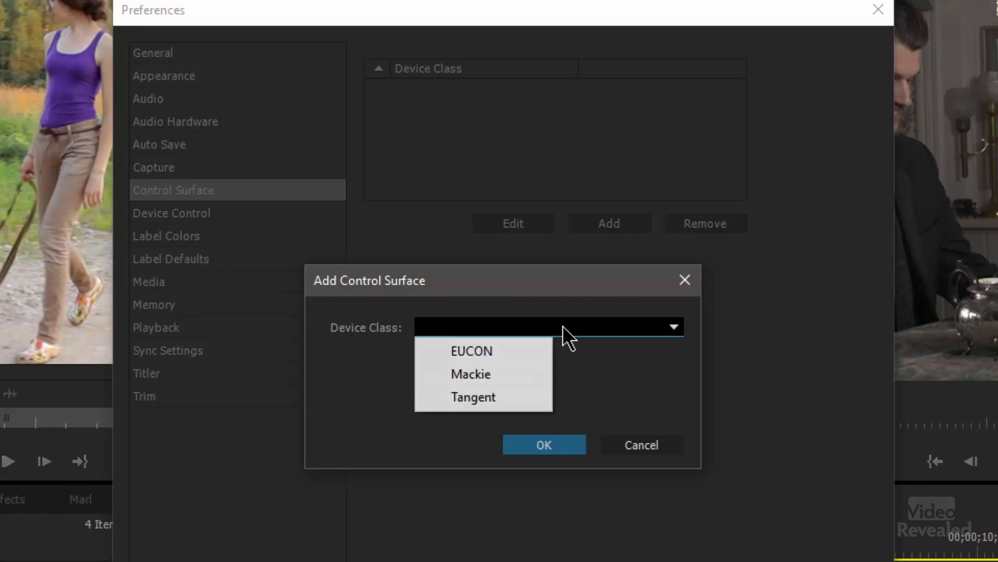
click(522, 396)
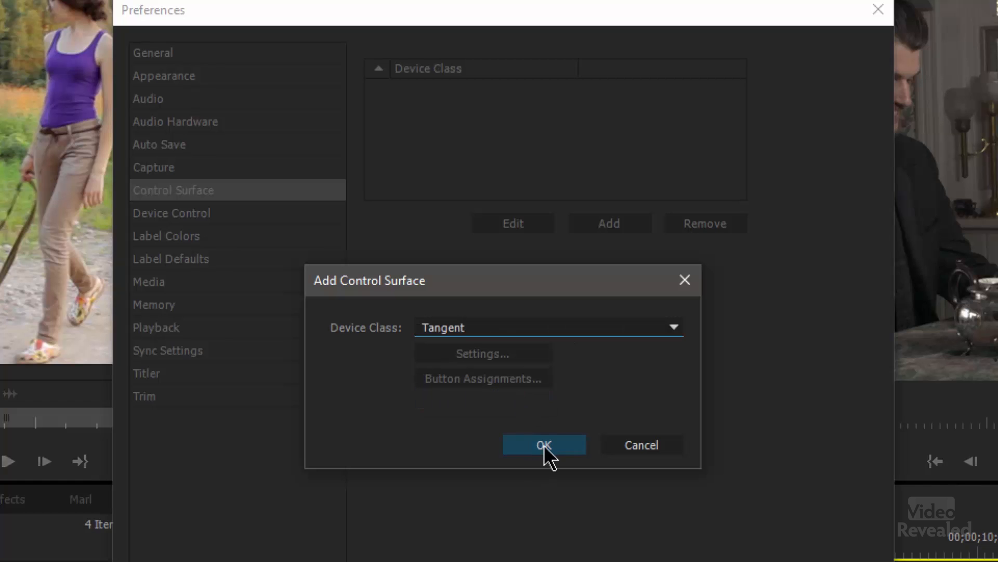
click(544, 435)
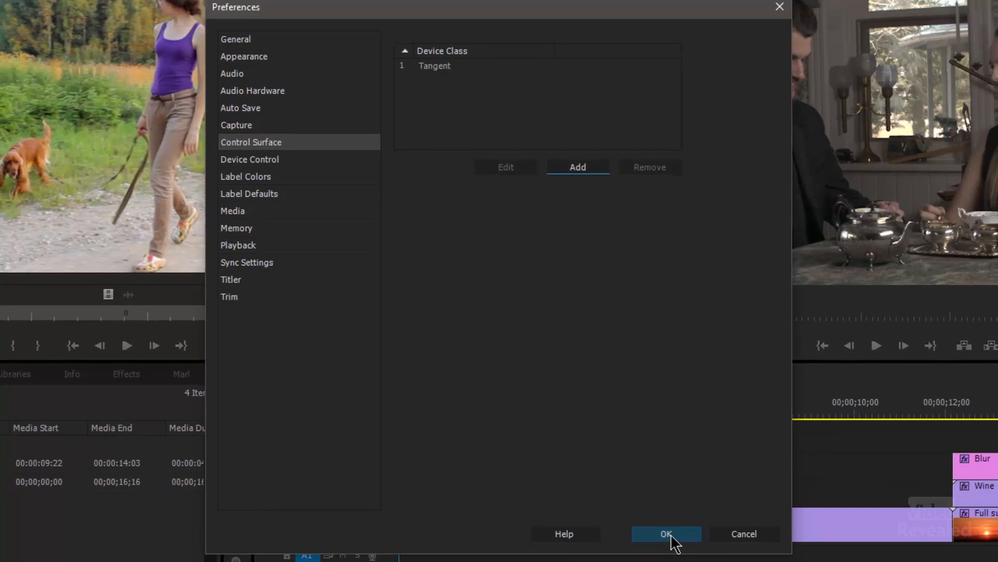
click(671, 534)
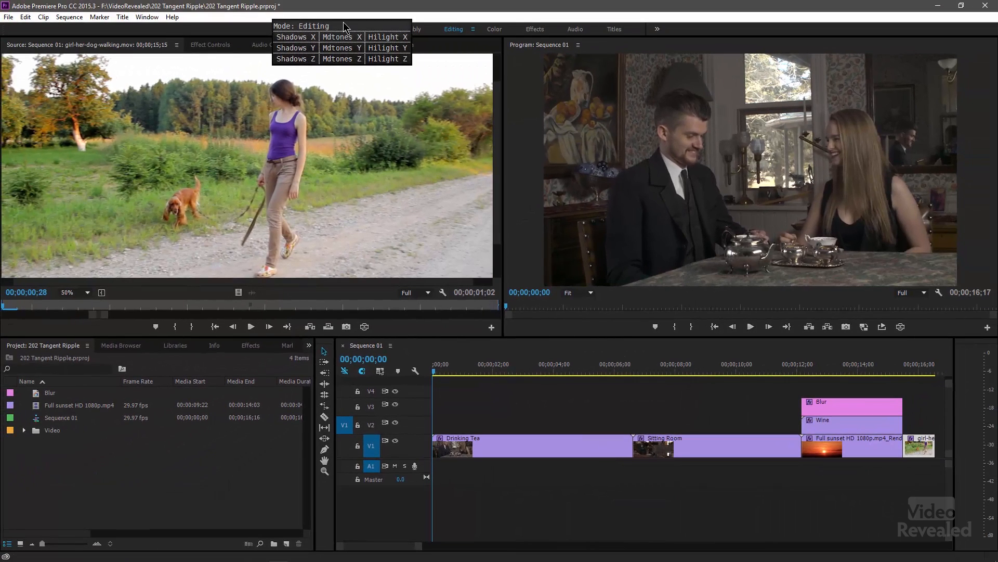
- Reposition the floating Tangent head-up display so it sits above the Source monitor
drag(343, 26, 415, 308)
drag(322, 333, 382, 14)
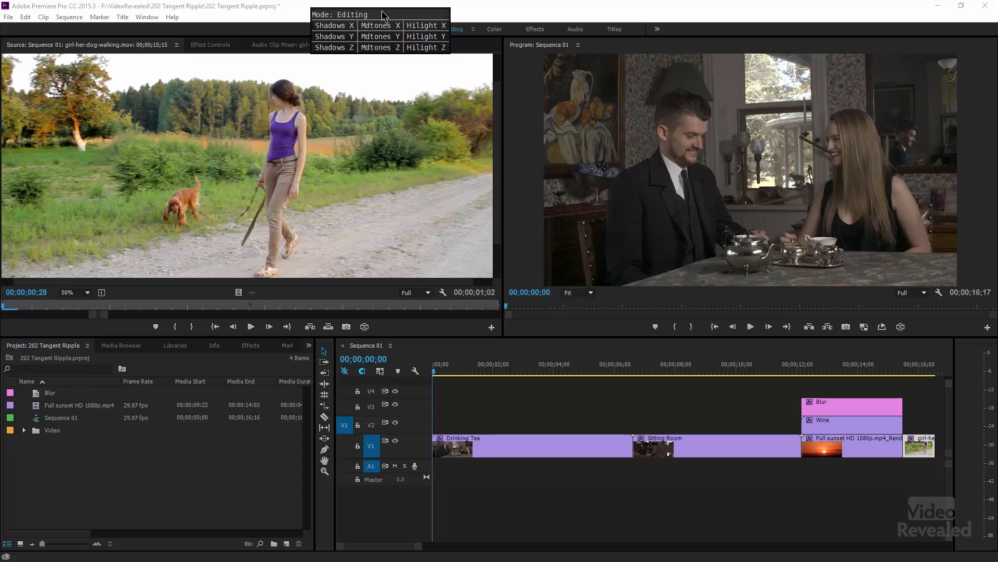
- Switch to the Tangent Mapper application and reposition its window
key(super)
text(m)
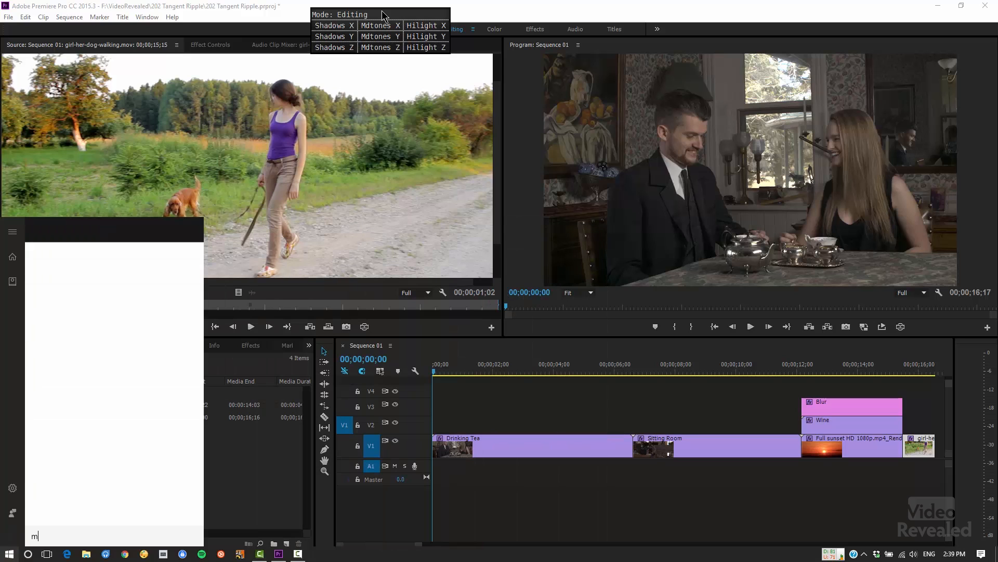
key(Return)
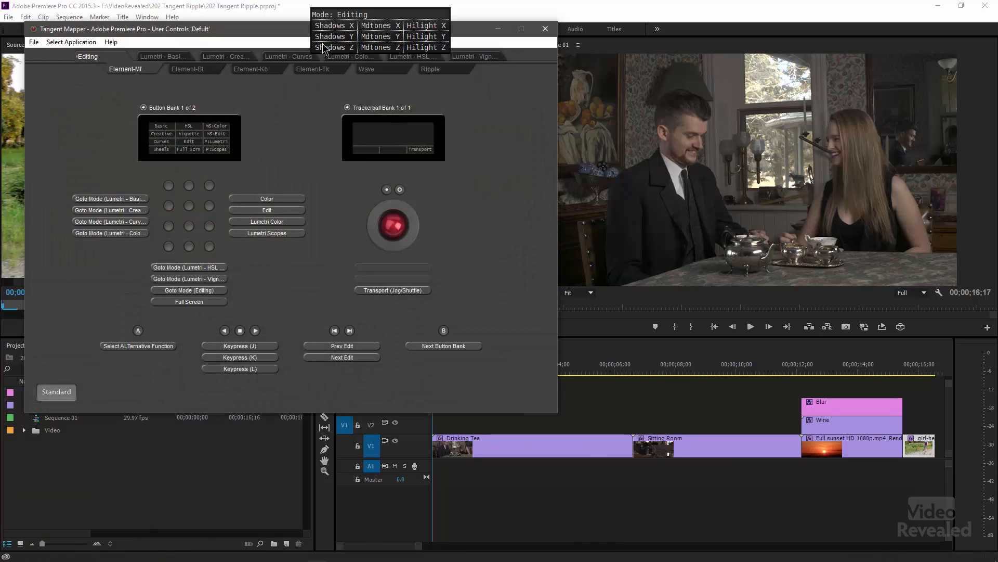
drag(287, 43, 262, 77)
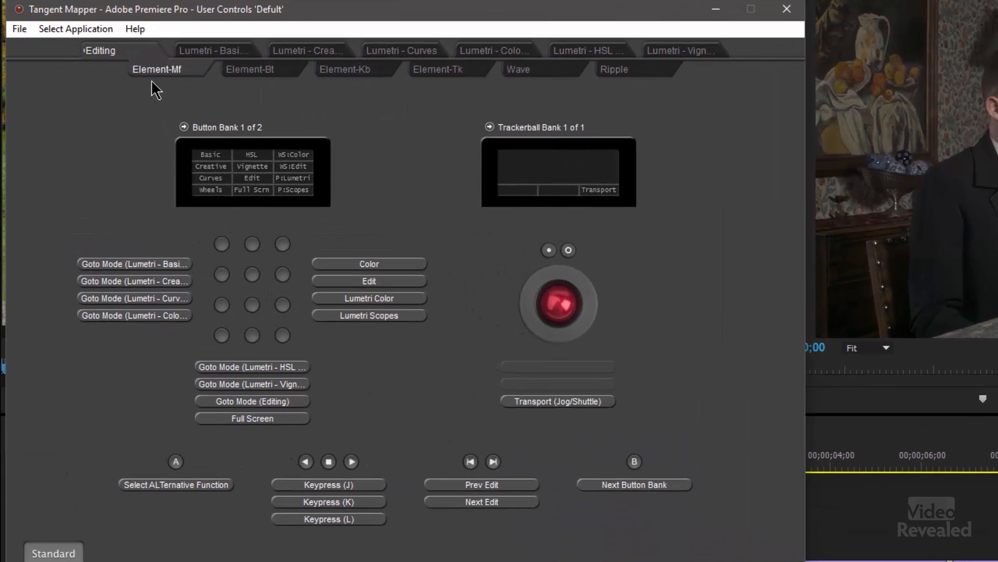
- Examine the Wave and Ripple control assignments for Editing mode, then the Ripple assignments for each Lumetri mode through Vignette
click(519, 69)
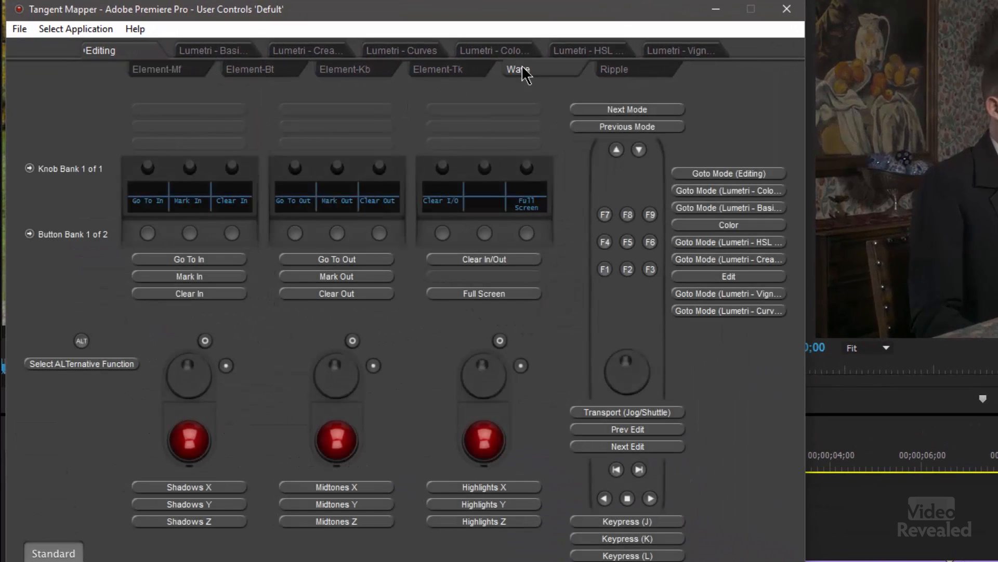
click(626, 73)
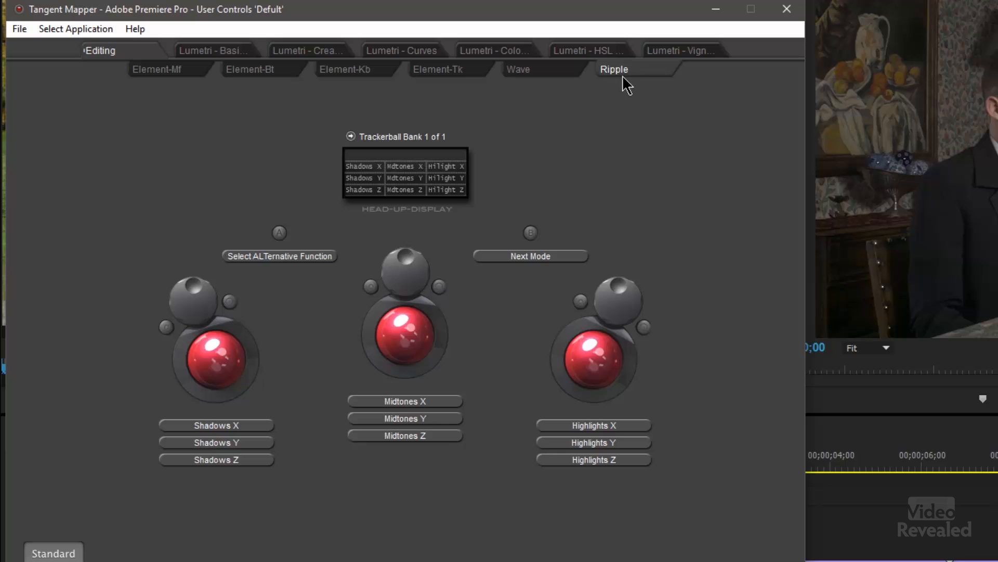
click(218, 51)
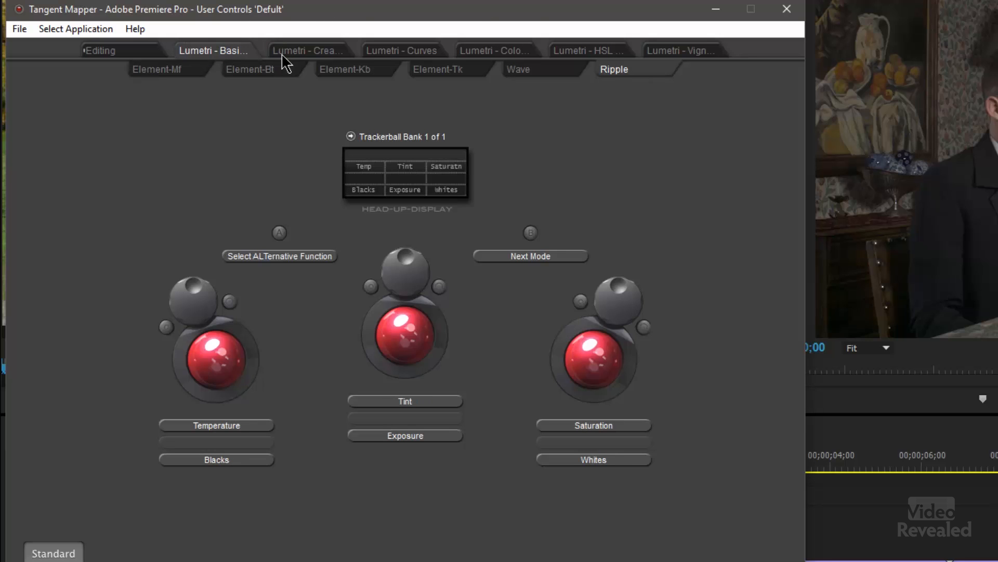
click(305, 52)
click(389, 58)
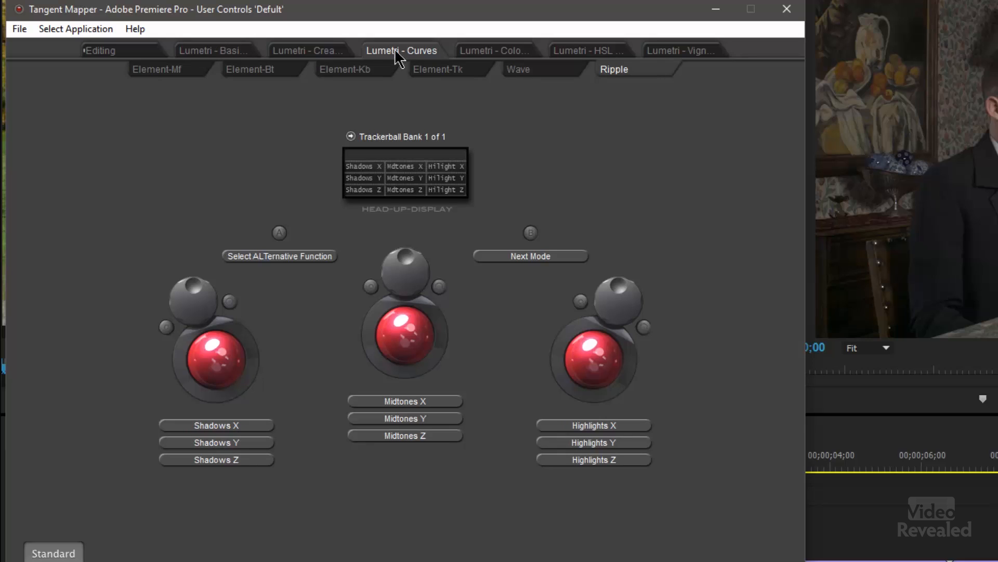
click(482, 53)
click(597, 54)
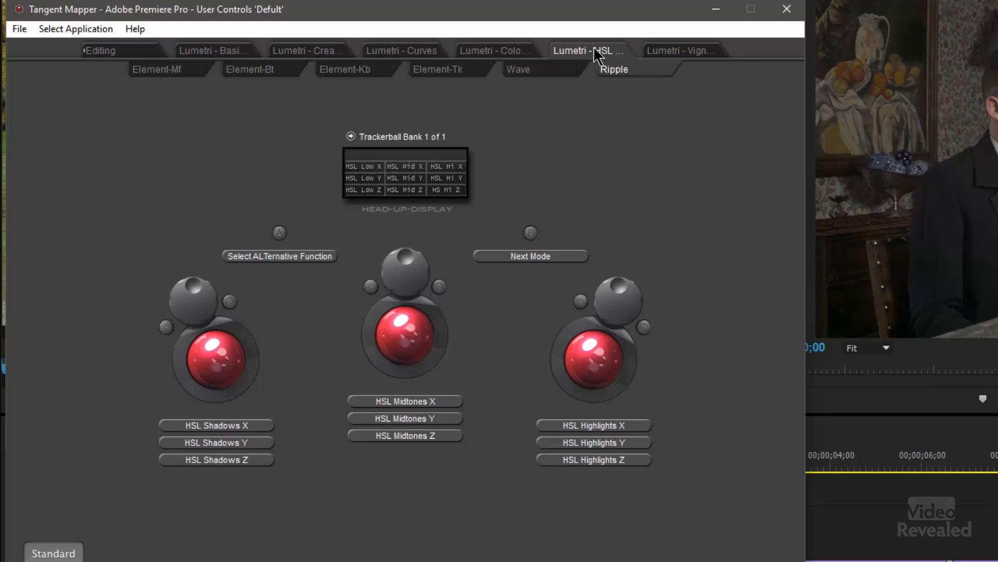
click(699, 50)
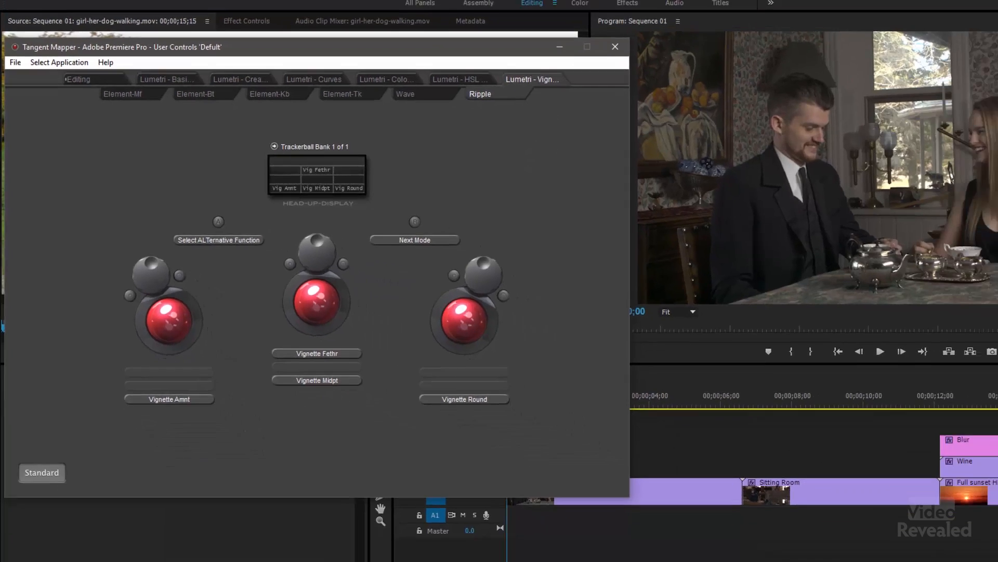
- Return to Premiere Pro, switch to the Color workspace and make the Lumetri Color controls active
click(466, 11)
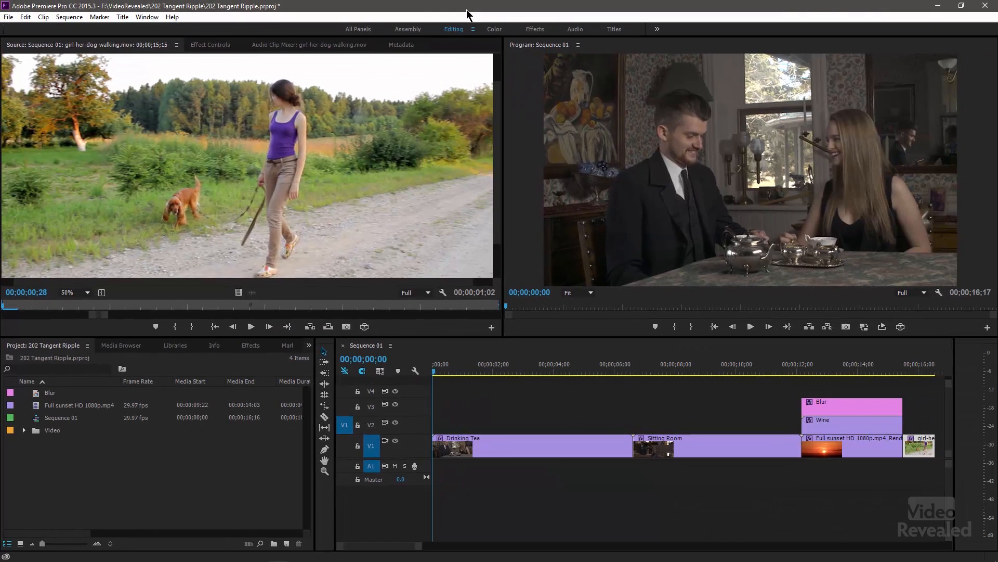
click(492, 30)
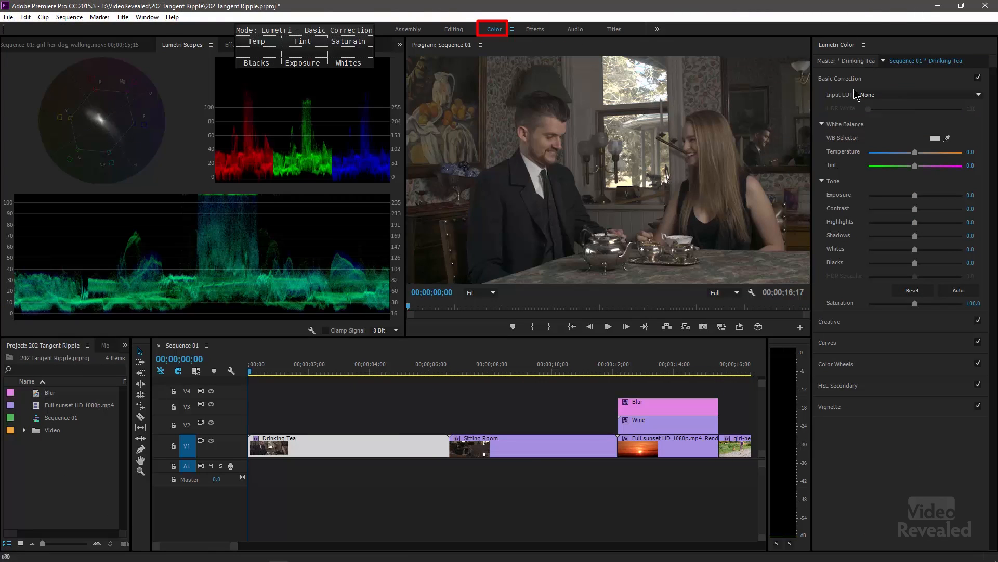
click(887, 471)
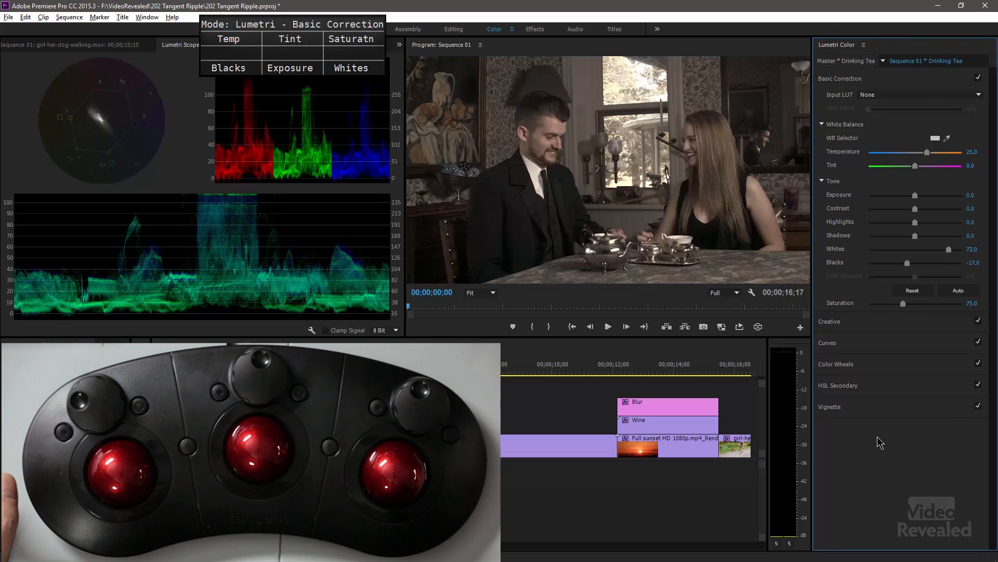
- Clear the clip selection in the timeline and select the Drinking Tea clip again
click(664, 503)
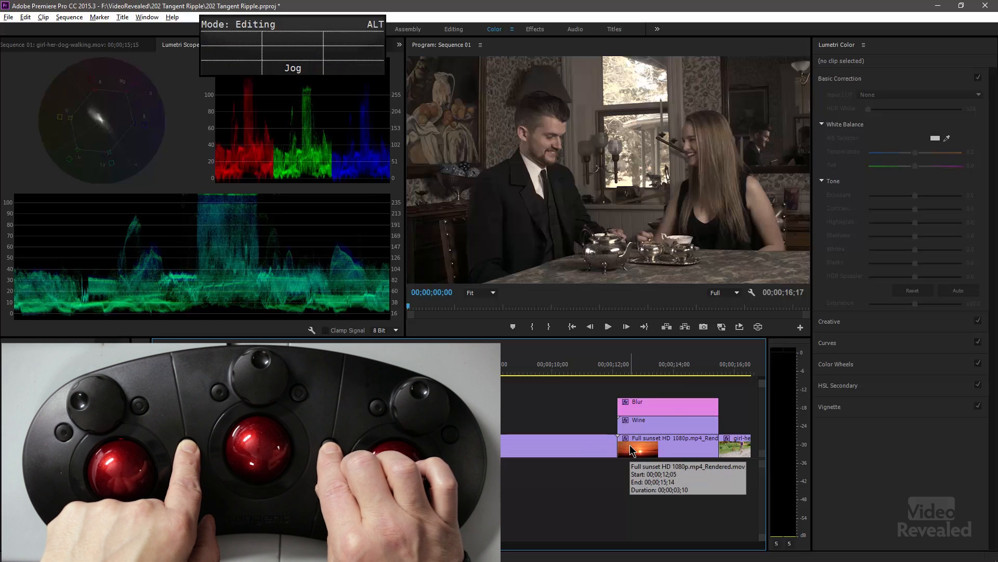
click(921, 455)
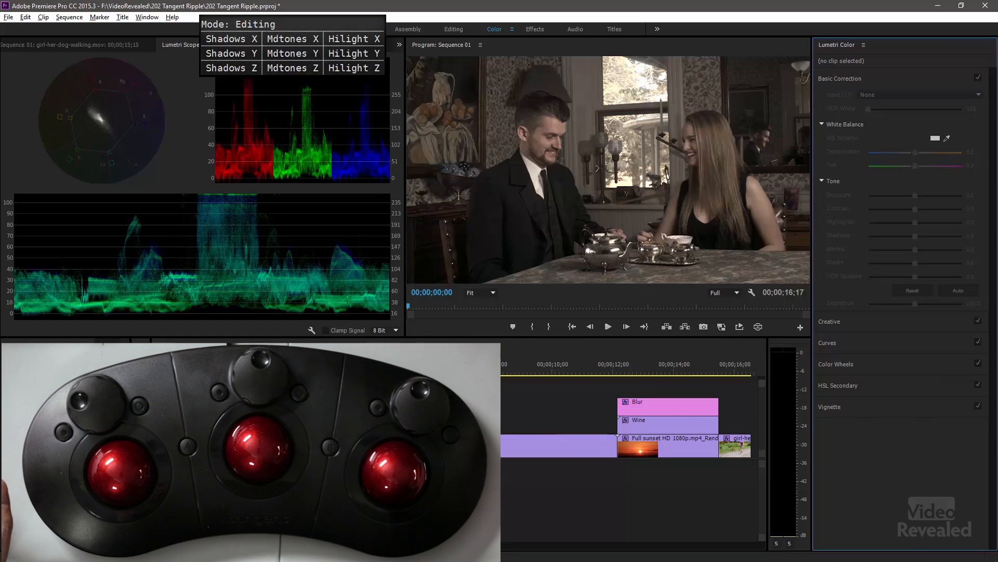
click(296, 446)
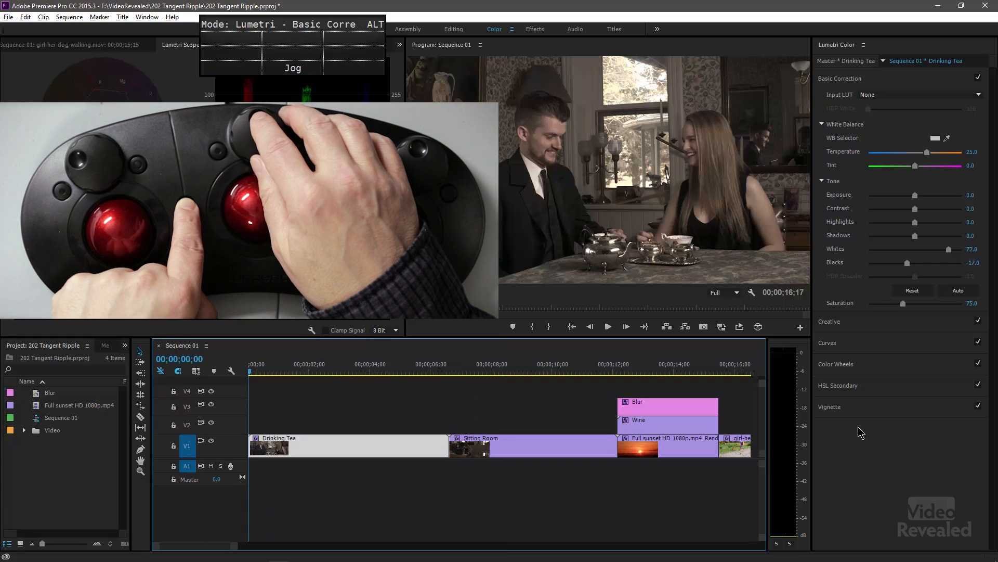
- Step the playhead three frames forward and three frames back through the Drinking Tea clip
key(Right)
key(Right)
key(Right)
key(Right)
key(Right)
key(Right)
key(Right)
key(Right)
key(Right)
key(Right)
key(Right)
key(Left)
key(Left)
key(Left)
key(Left)
key(Left)
key(Left)
key(Left)
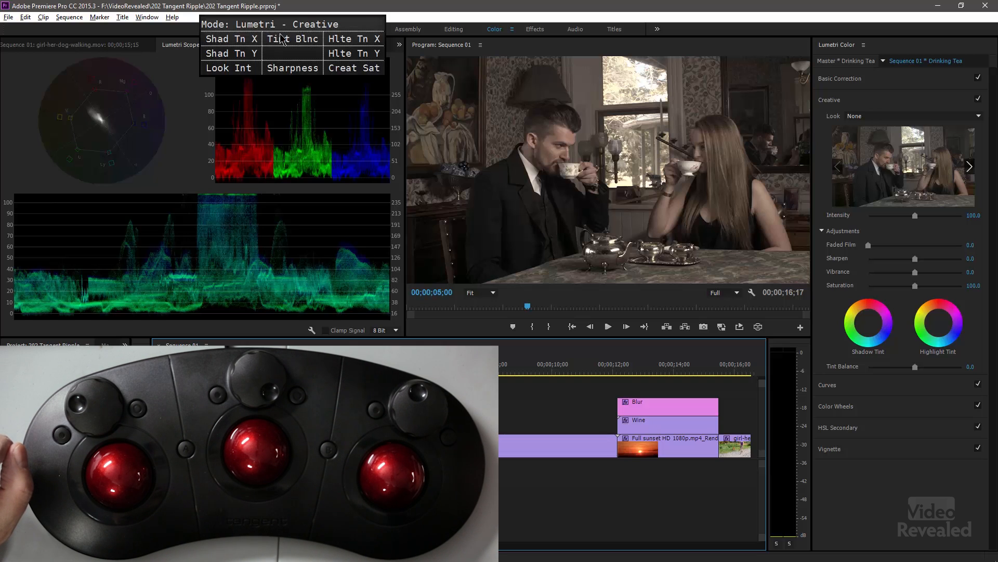
- Reset the Lumetri Color effect on the Drinking Tea clip and show the Lumetri Scopes again
click(251, 47)
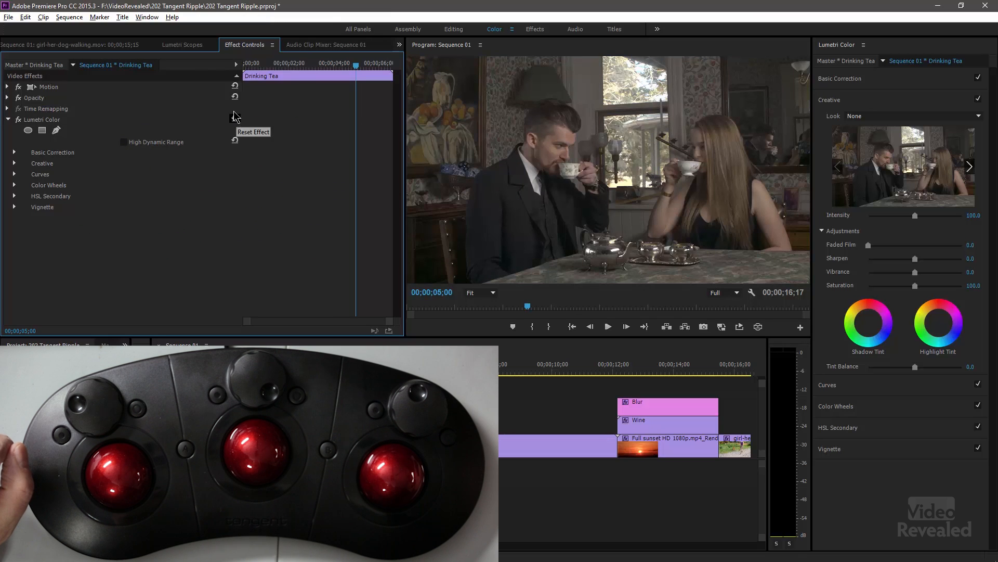
click(191, 47)
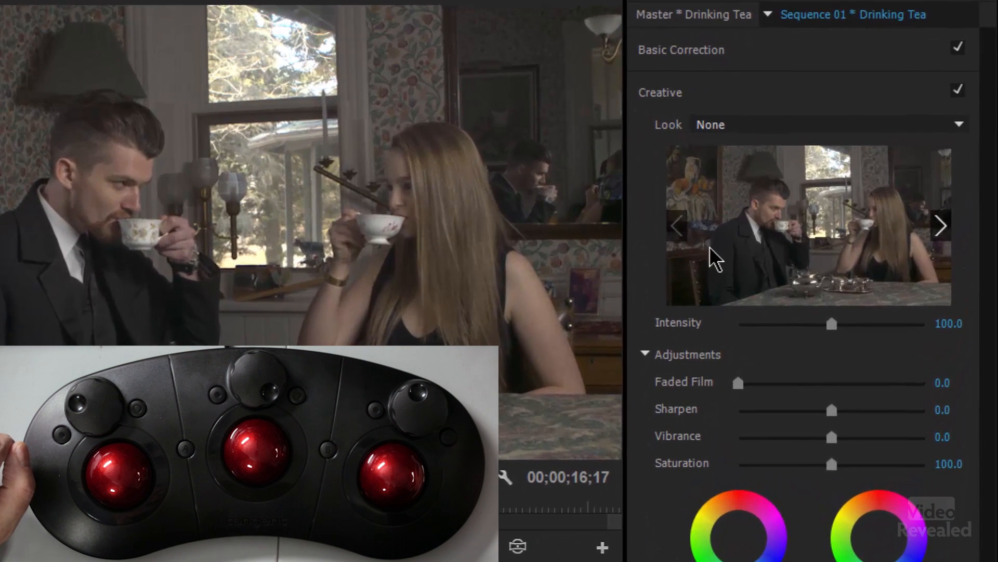
- Preview the creative looks and apply Kodak 5205 Fuji 3510 (by Adobe) to the Drinking Tea clip
click(946, 231)
click(946, 232)
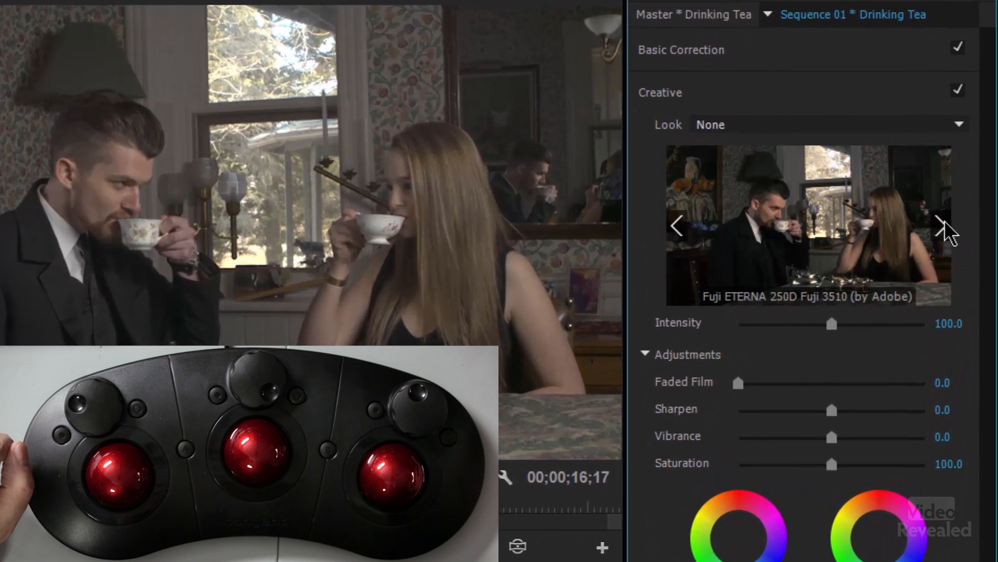
click(938, 224)
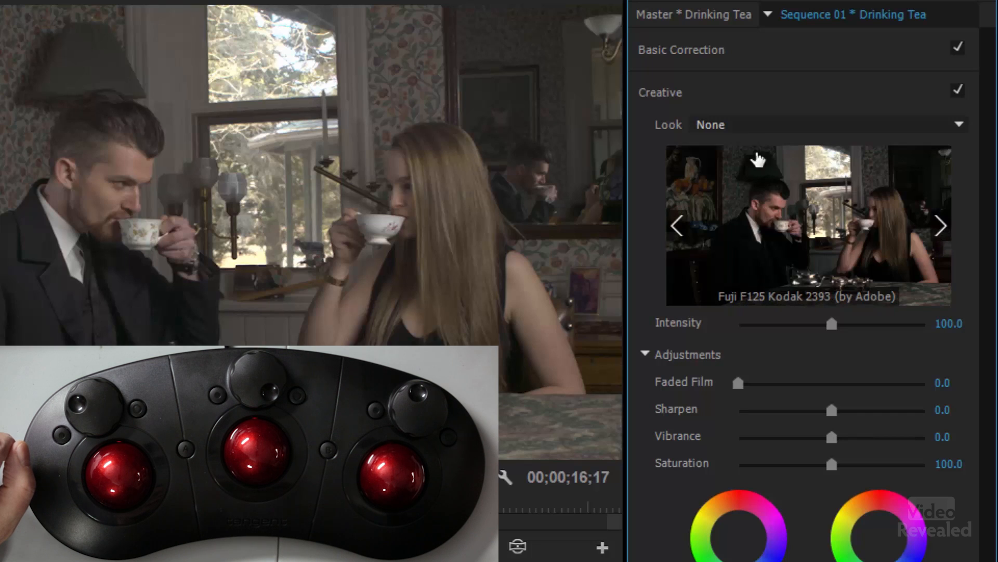
click(945, 226)
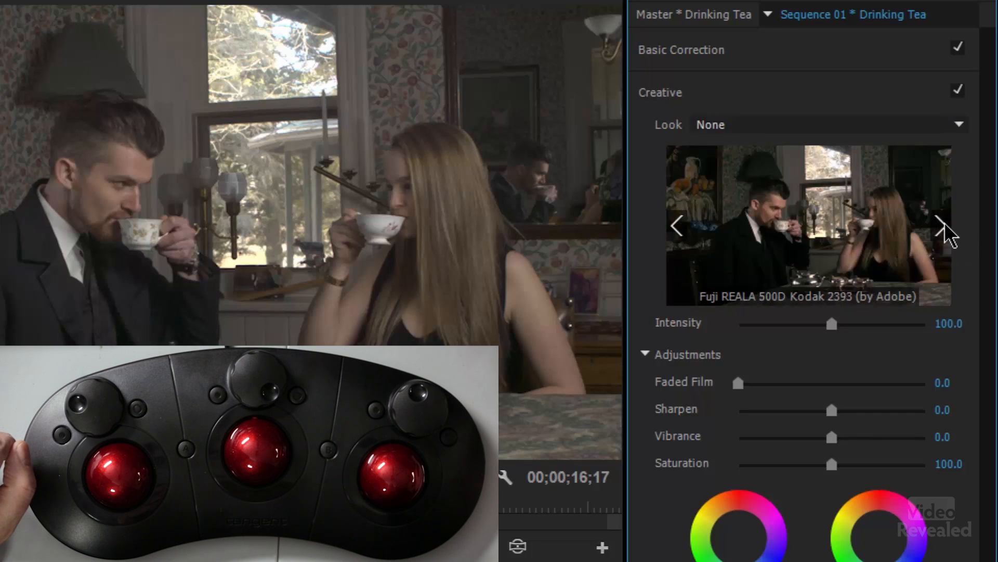
click(942, 226)
click(685, 234)
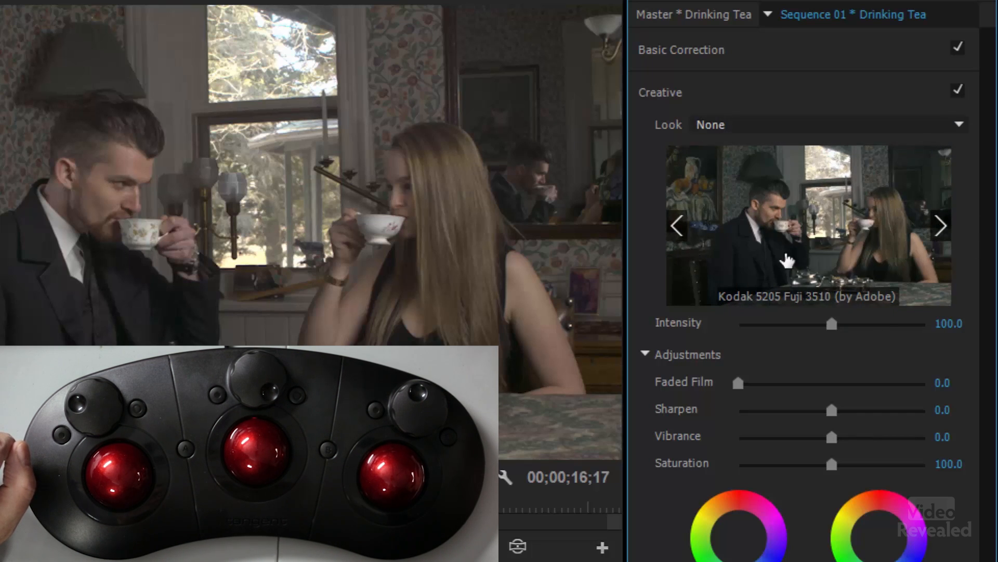
click(810, 233)
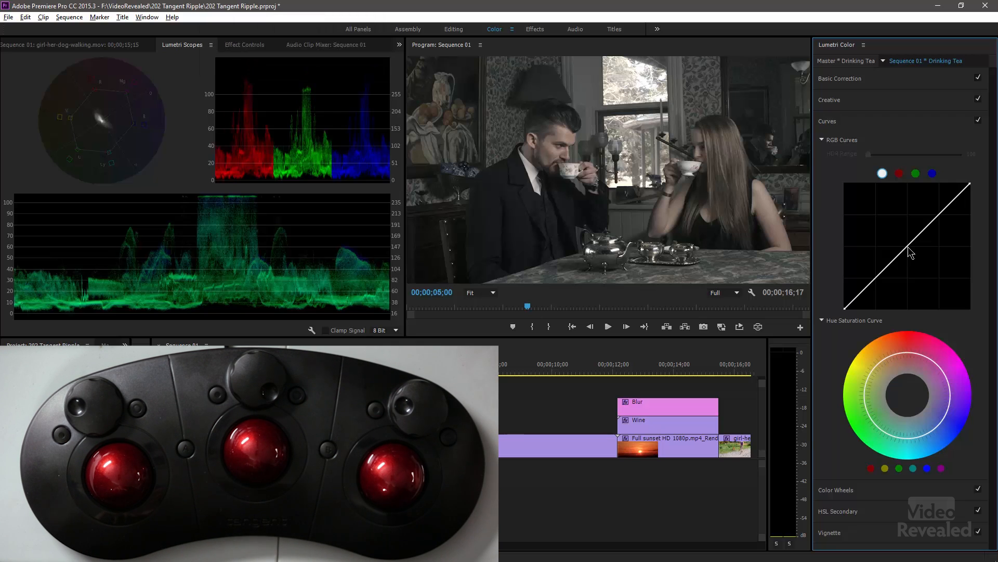
- Enable High Dynamic Range for Lumetri Color, then disable it again
click(864, 45)
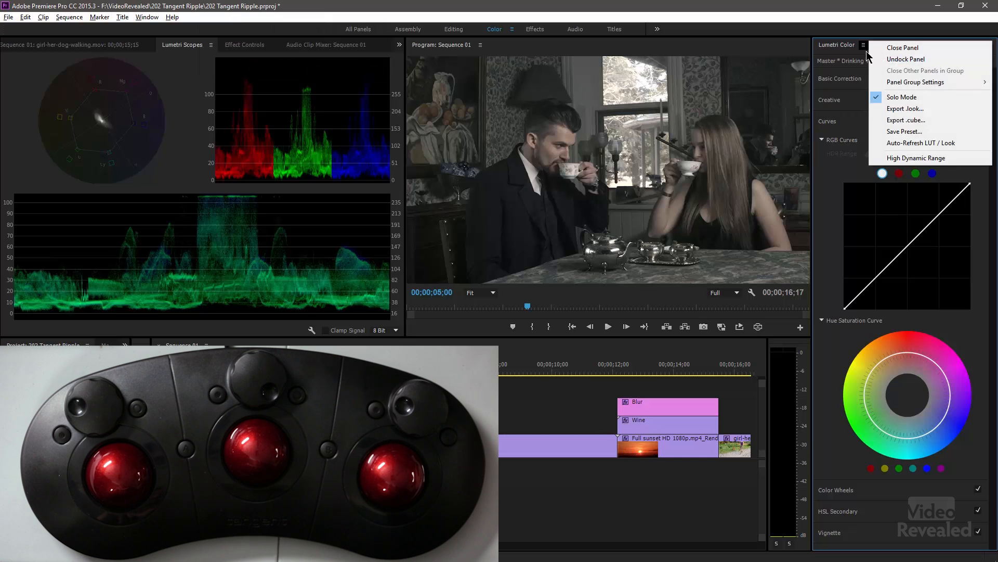
click(893, 162)
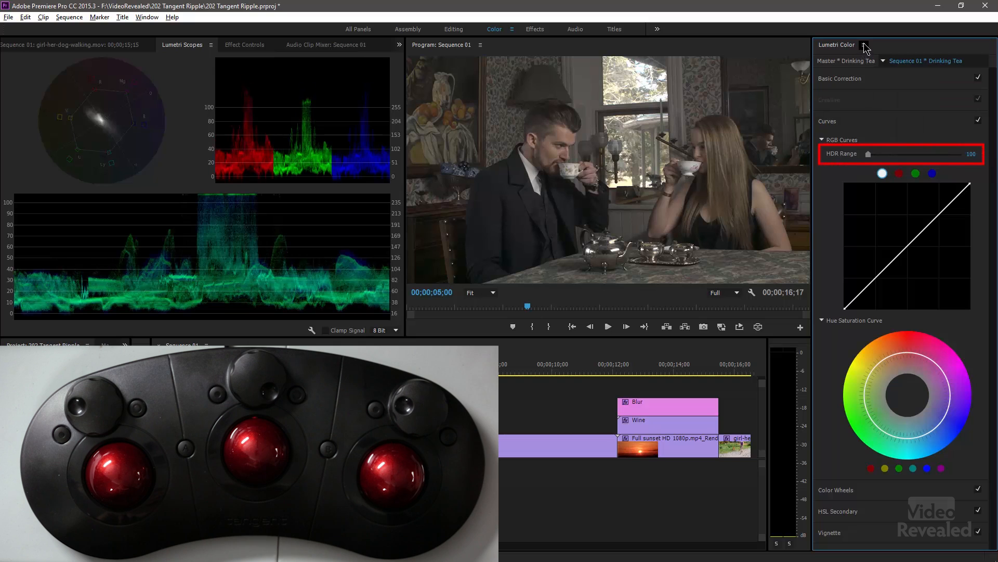
click(864, 45)
click(884, 158)
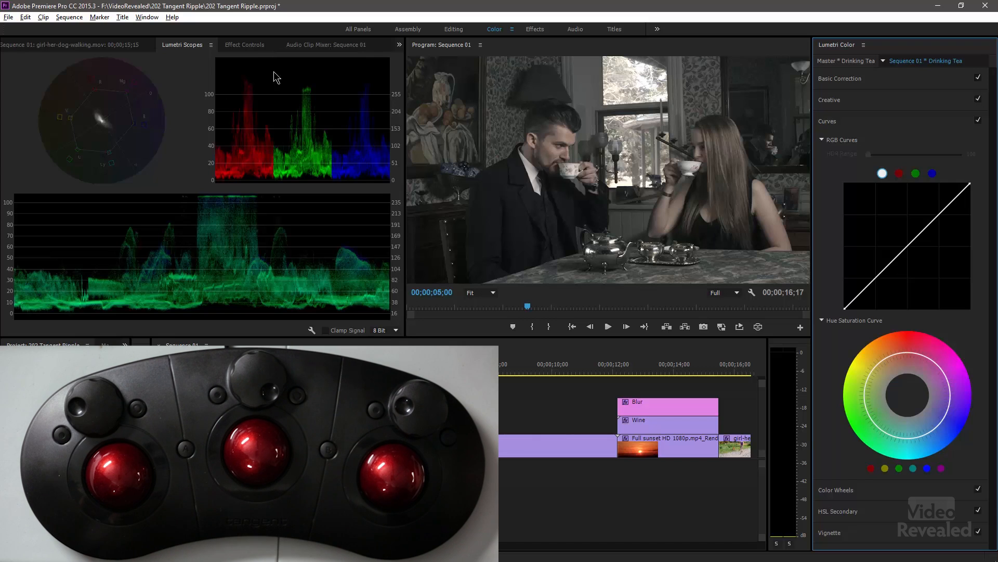
- Remove the applied creative look by resetting the clip's Lumetri Color effect, and bring back the Lumetri Scopes
click(251, 47)
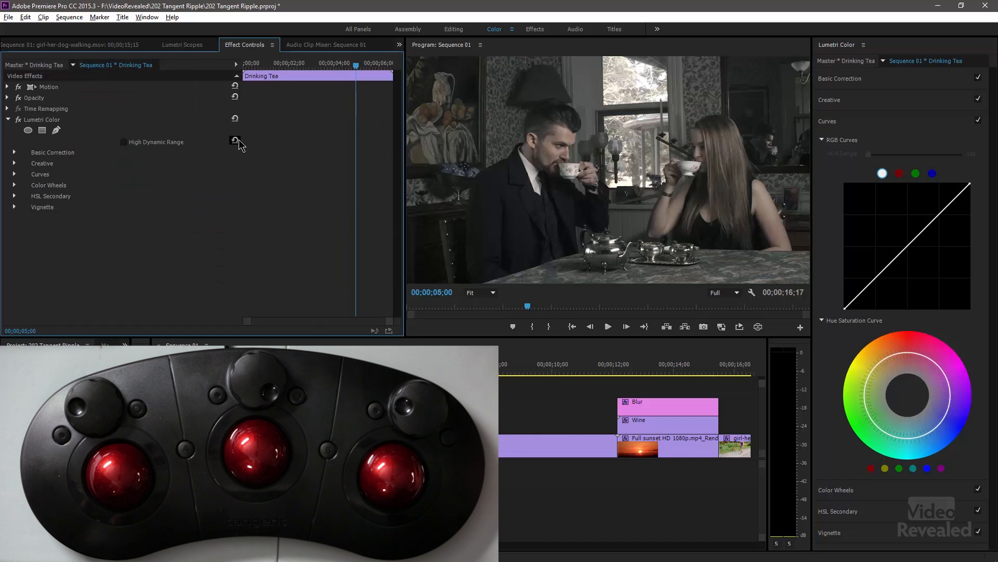
click(235, 119)
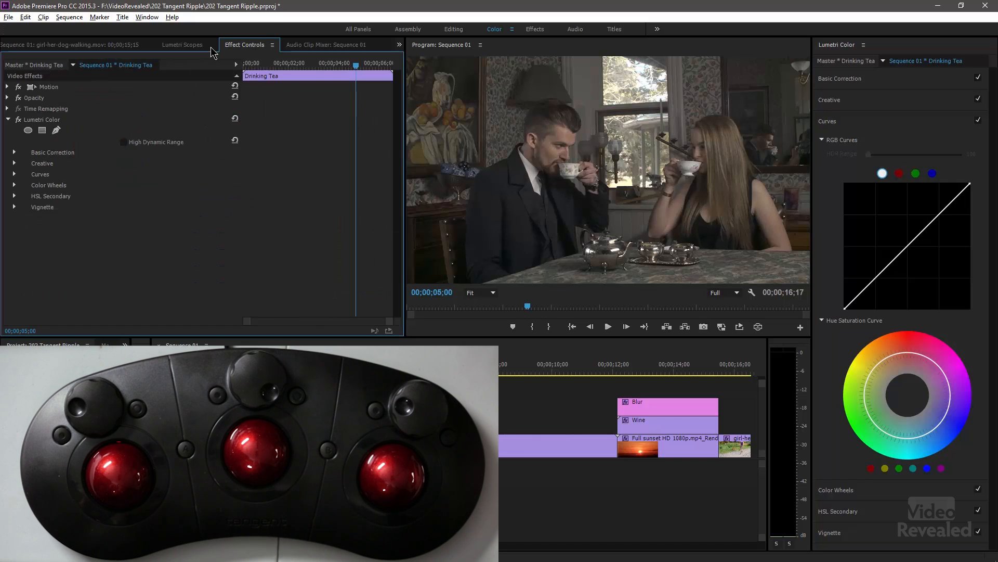
click(184, 46)
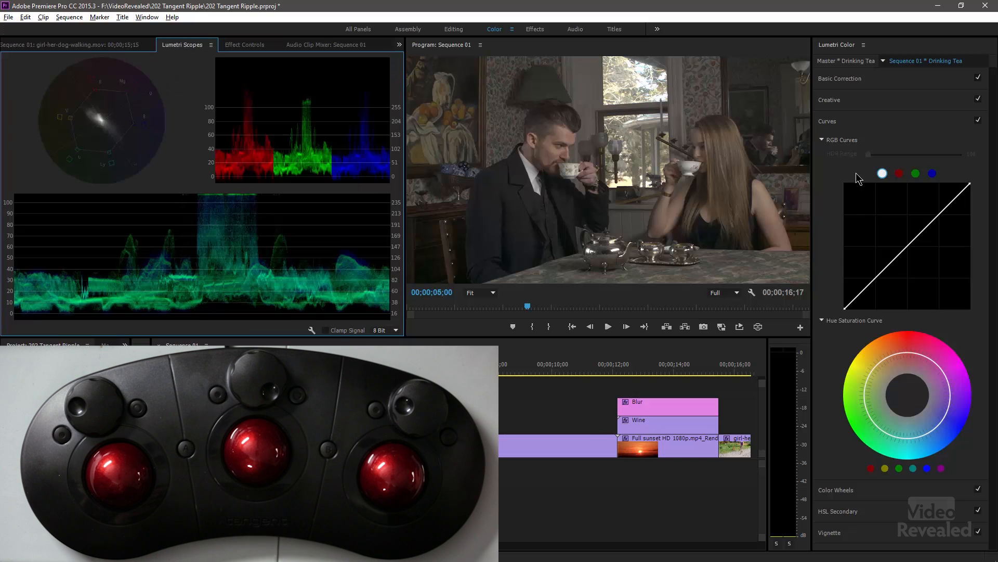
- Collapse the Curves section and expand the Color Wheels for the Drinking Tea clip
click(839, 119)
click(843, 121)
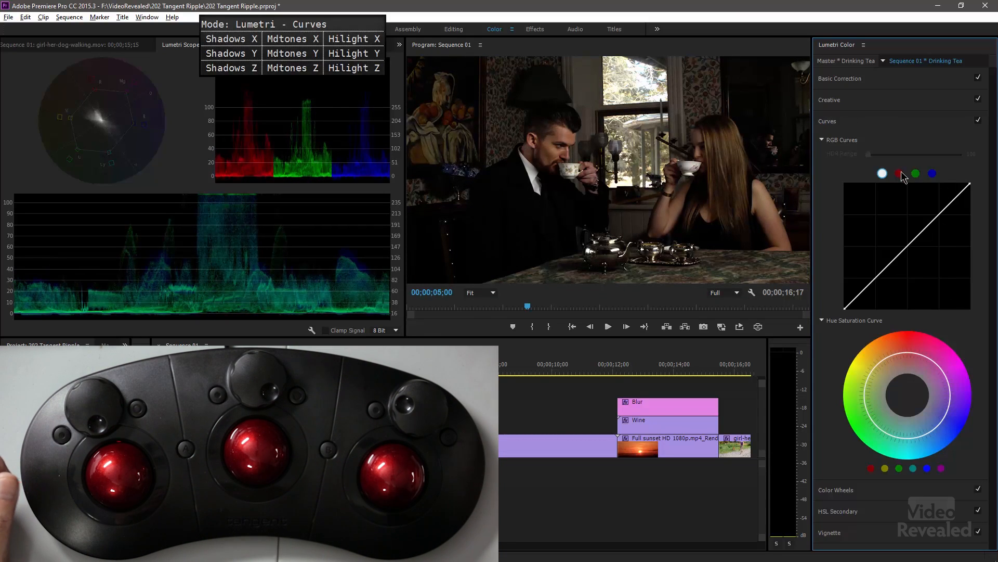
click(835, 122)
click(834, 143)
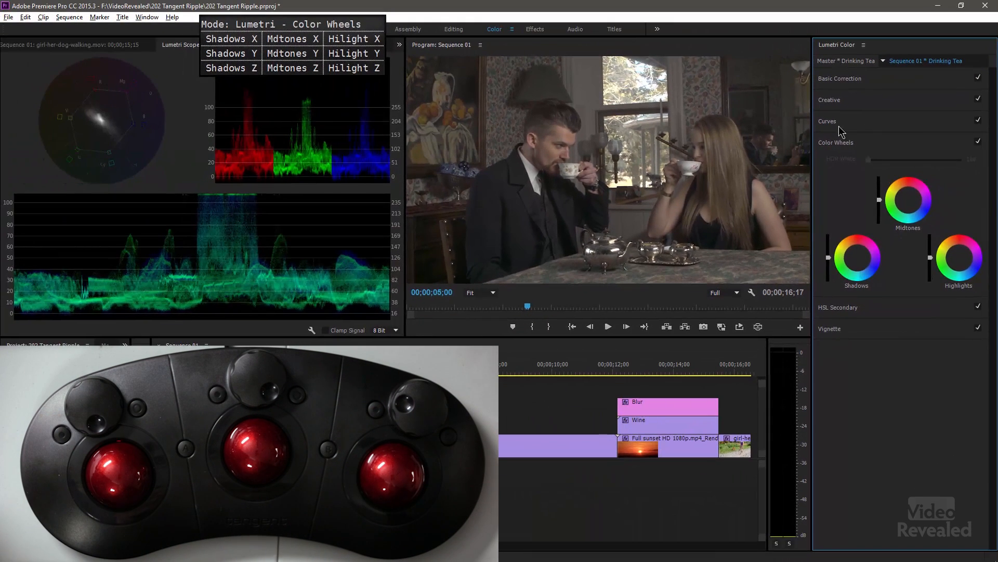
click(666, 106)
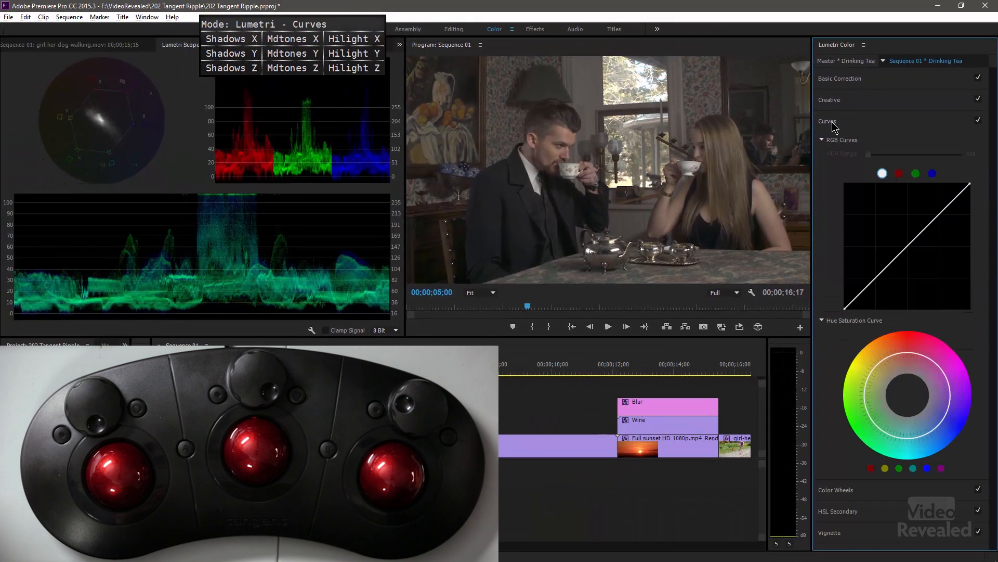
click(833, 125)
click(832, 148)
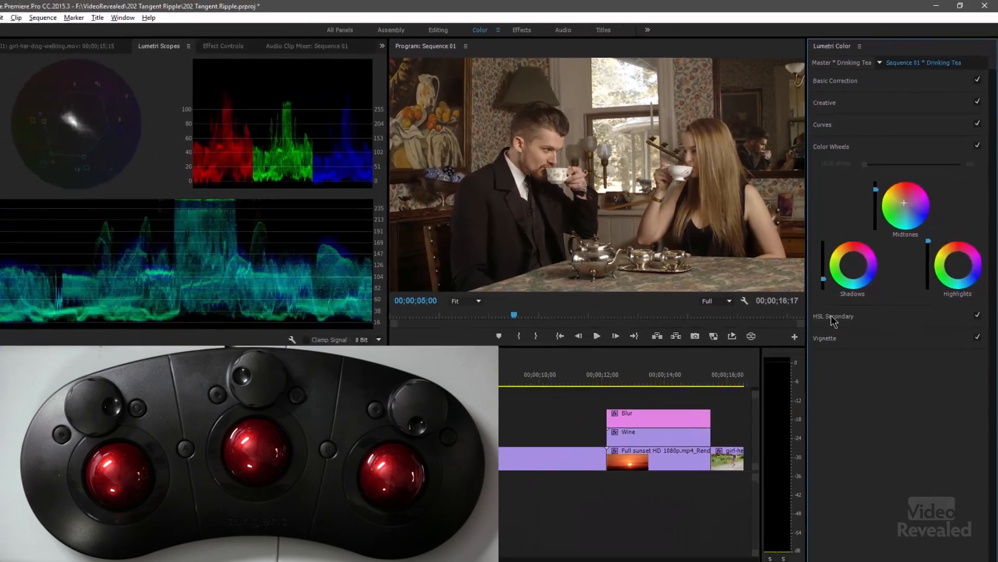
- Review the HSL Secondary controls and move the playhead to the girl-her-dog-walking clip at 00;00;16;06
scroll(826, 250, down, 2)
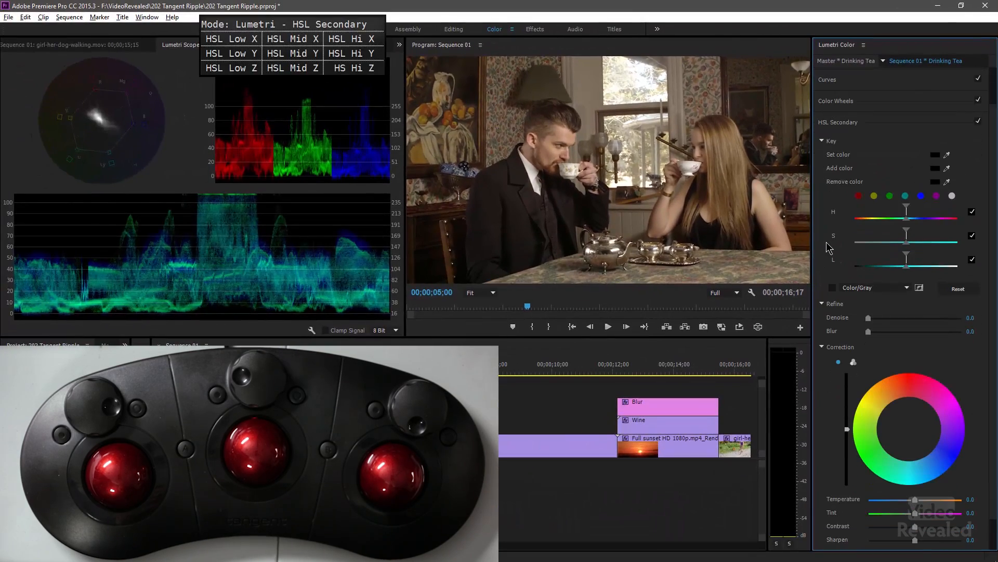
scroll(826, 248, down, 2)
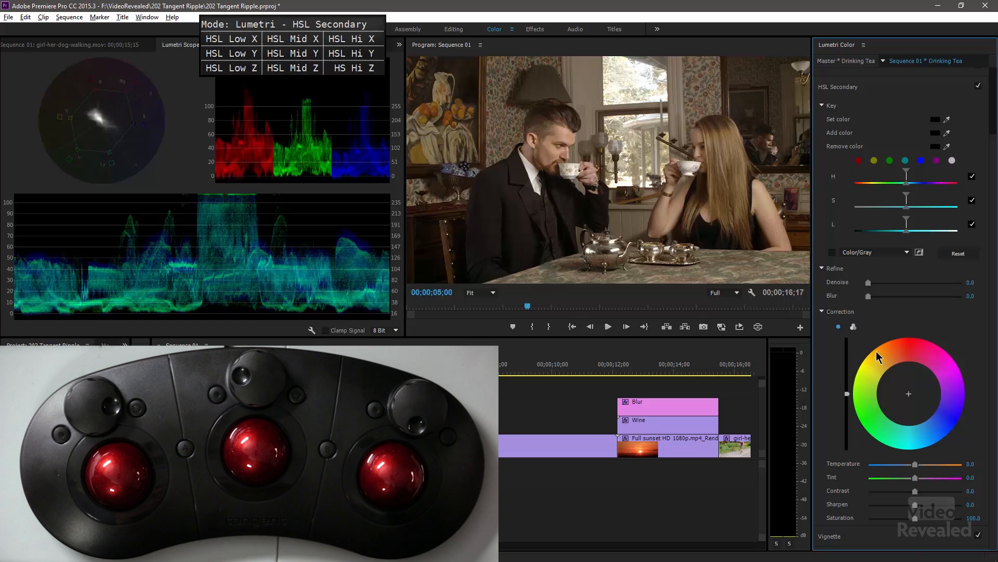
scroll(877, 357, up, 2)
mouse_move(736, 365)
mouse_down()
mouse_move(755, 371)
mouse_move(744, 372)
mouse_up()
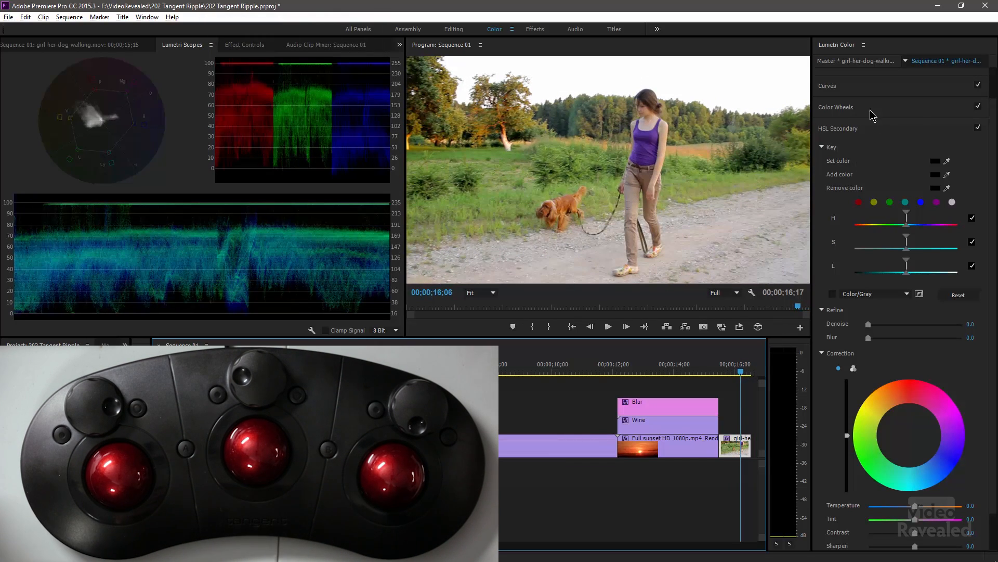
- Key the girl's purple tank top in HSL Secondary by sampling it with the Set color and Add color eyedroppers
click(948, 161)
click(643, 141)
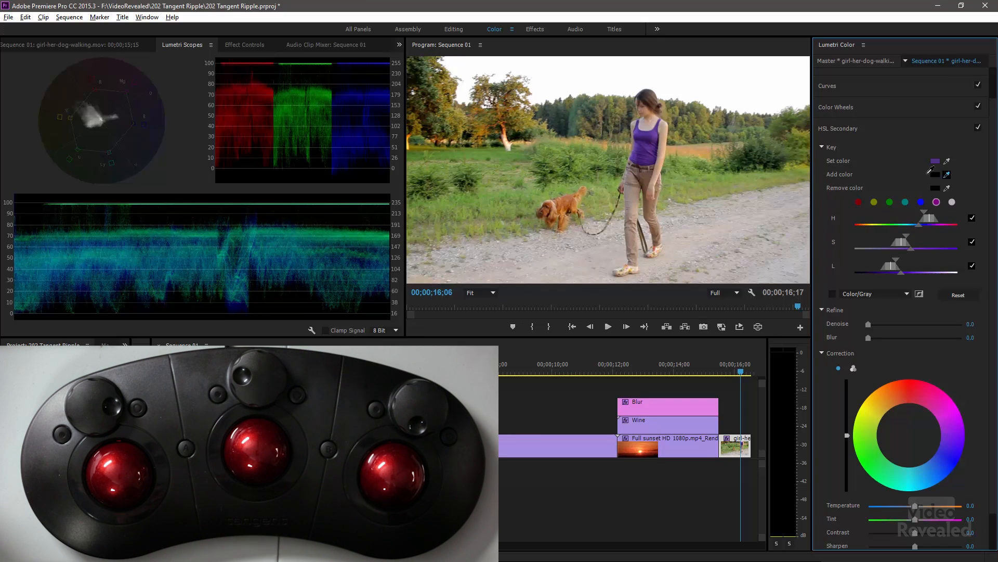
click(652, 155)
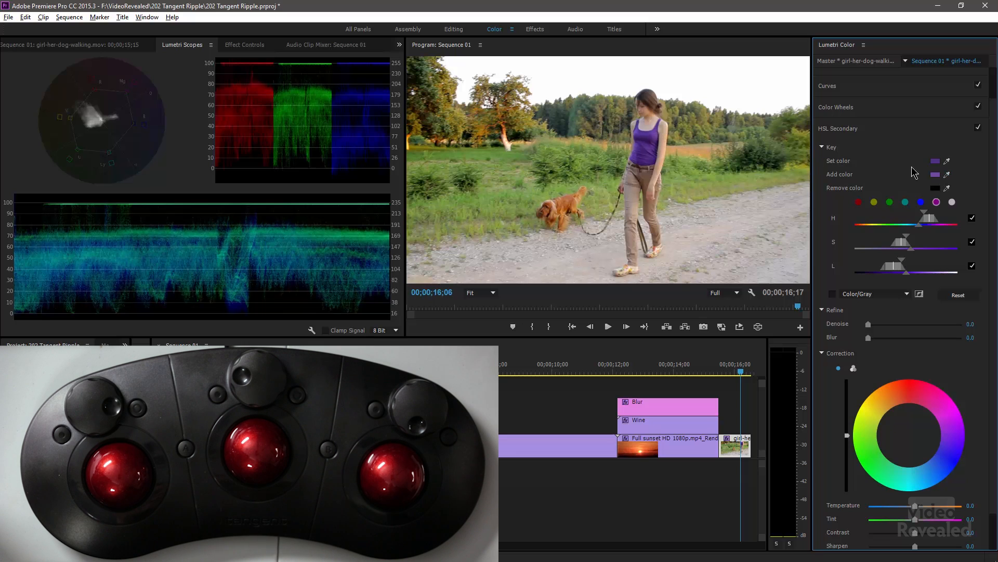
click(645, 144)
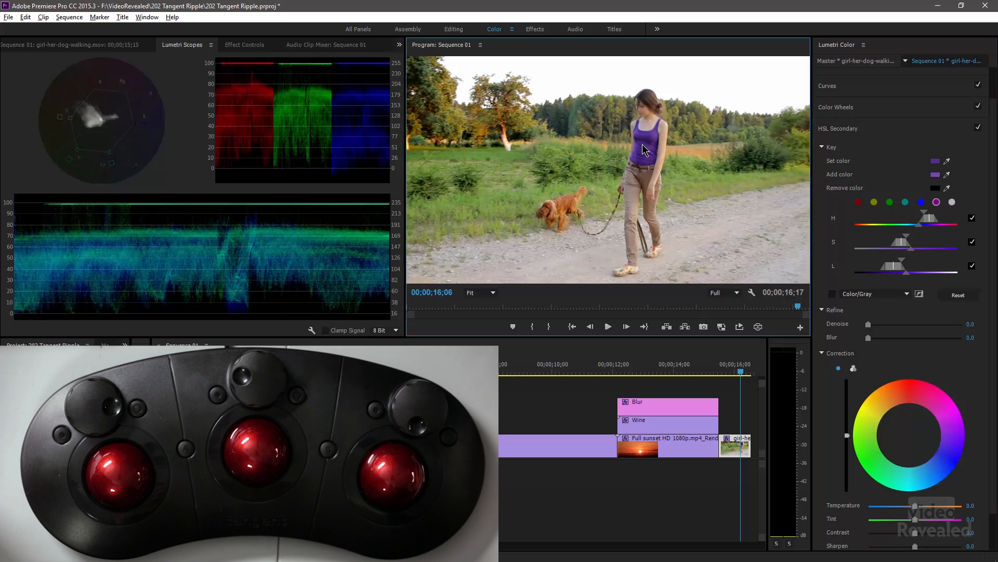
click(947, 159)
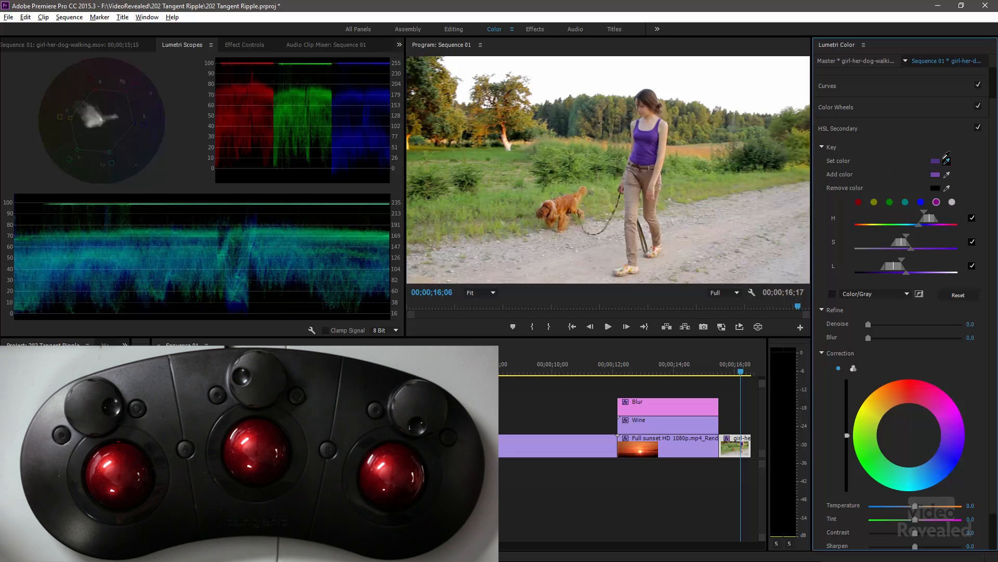
click(646, 137)
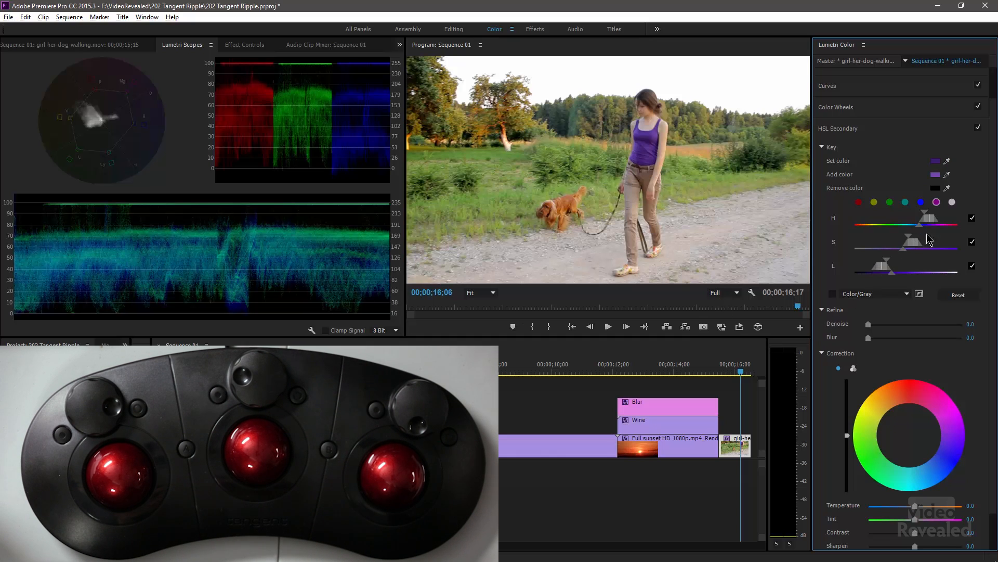
- Widen the key's hue, saturation and luminance ranges, and refine it with Denoise 12.2 and Blur 5.7
drag(896, 274, 936, 262)
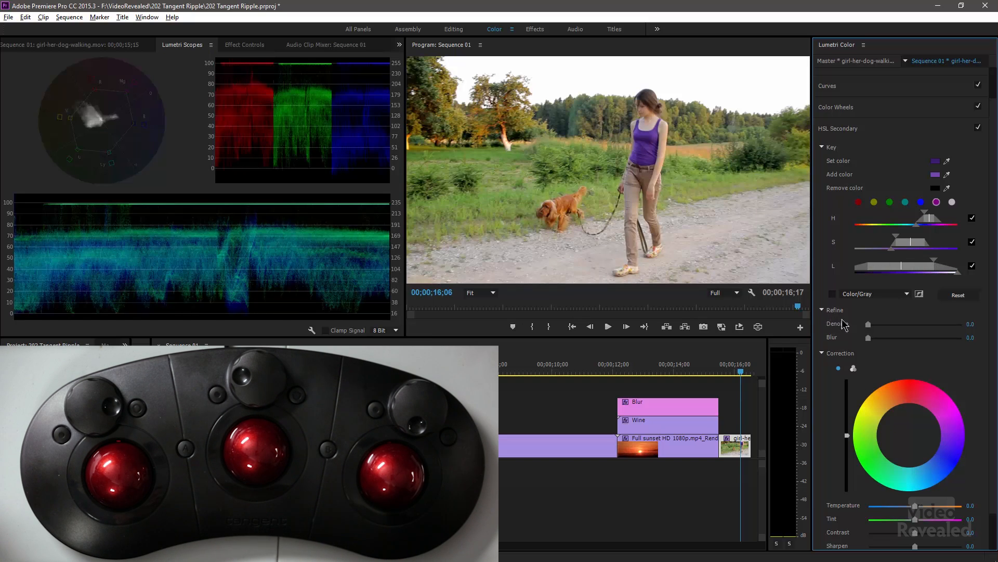
drag(878, 324, 886, 339)
scroll(903, 351, down, 2)
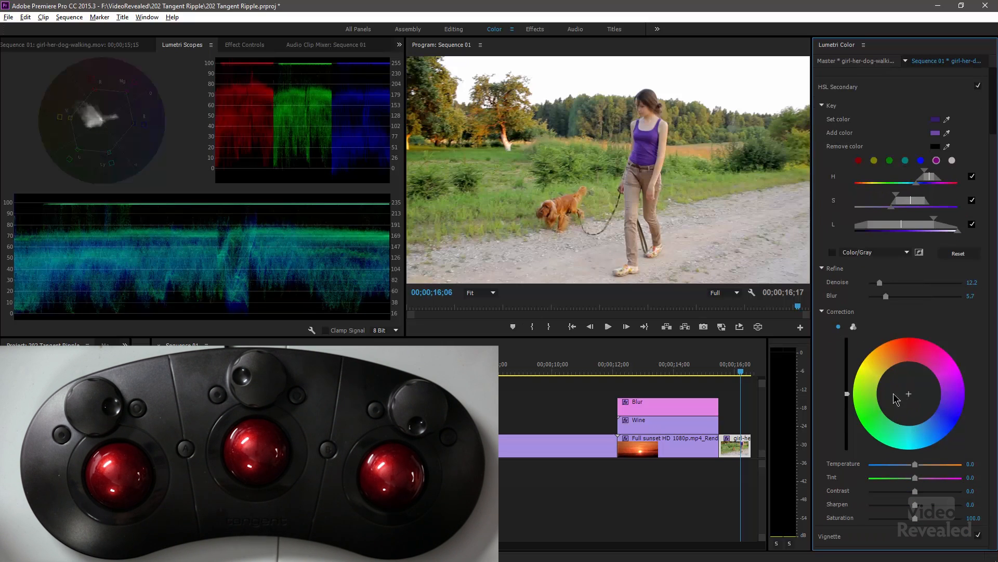
- Compare the single and three-wheel HSL Secondary correction views, leaving the Midtones, Shadows and Highlights wheels shown
click(853, 326)
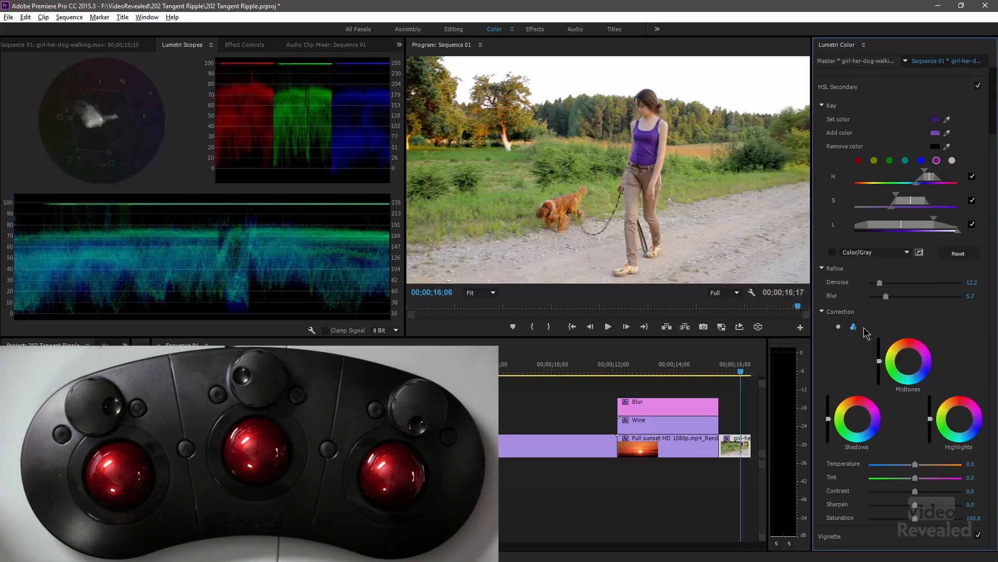
click(837, 326)
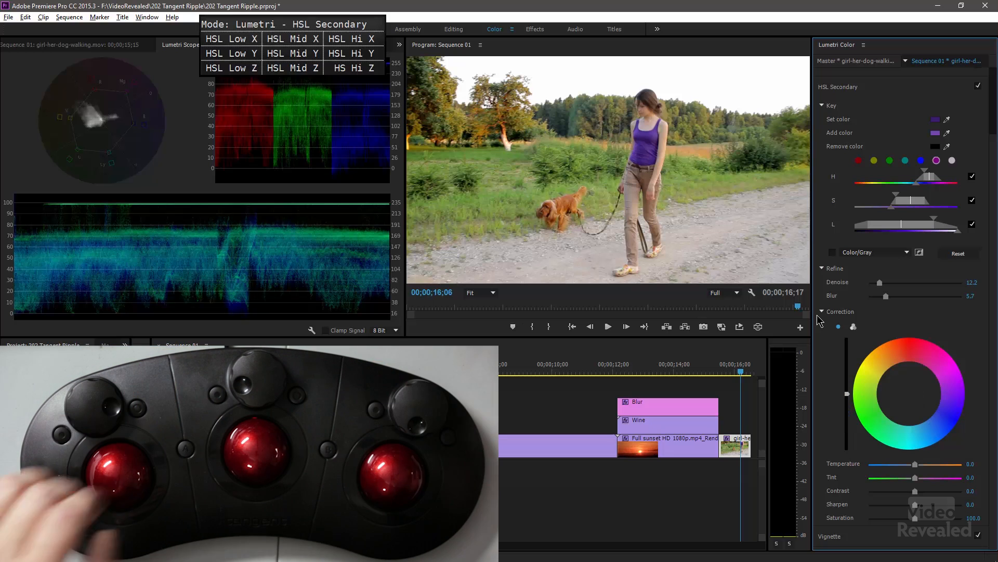
click(854, 327)
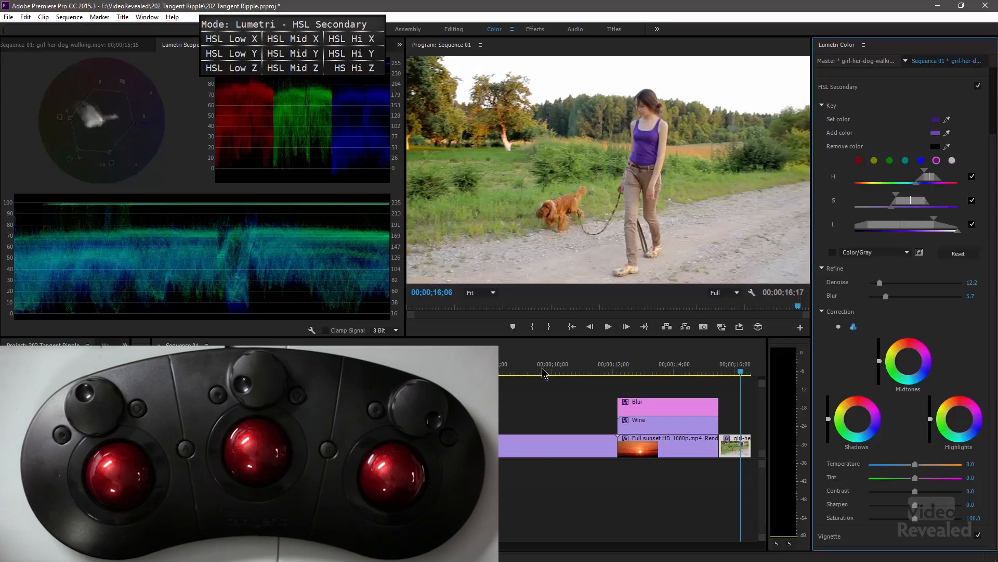
- Move the playhead to the Sitting Room clip at 00;00;09;18 and show the Effect Controls
click(541, 371)
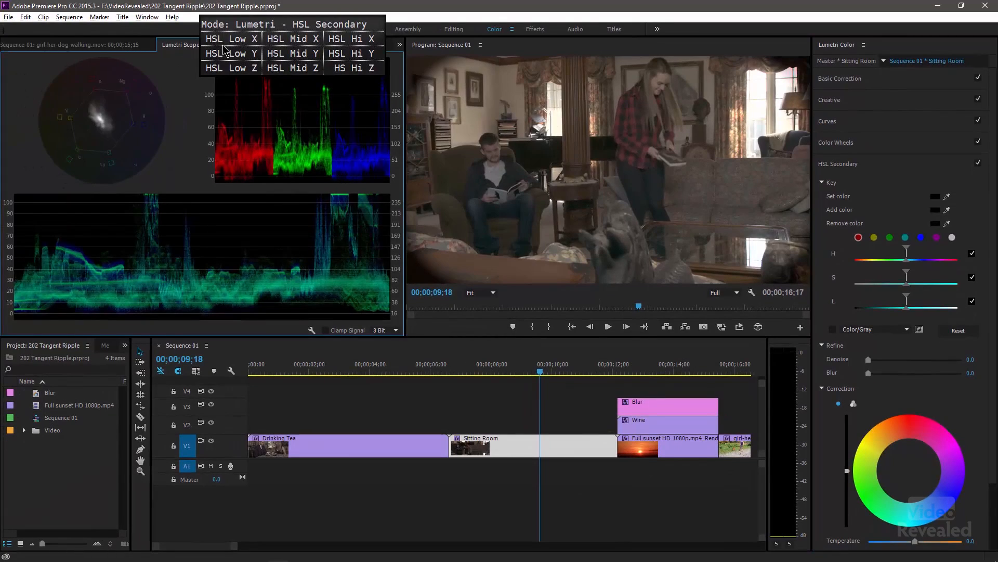
click(260, 46)
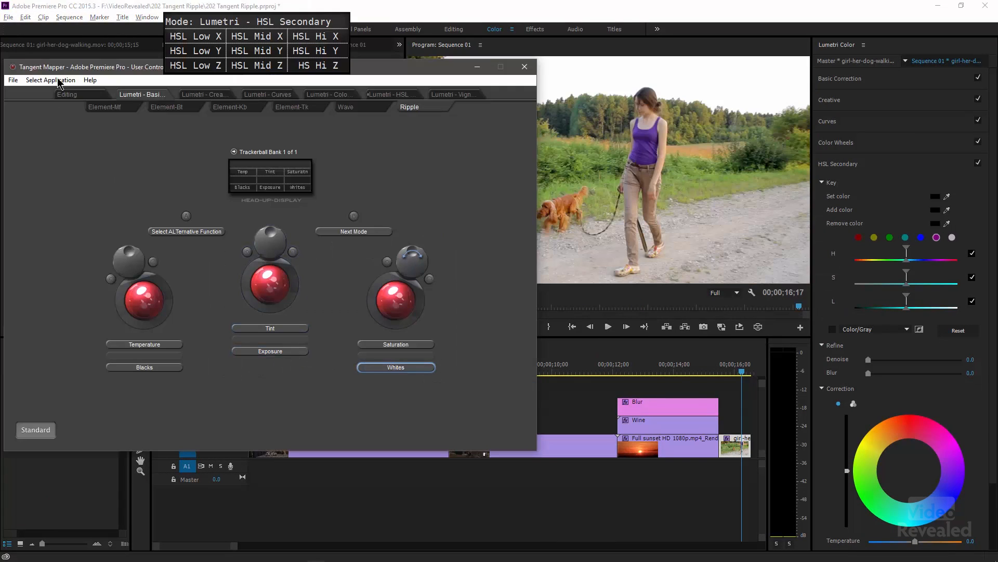
- In Tangent Mapper, select the custom PrPro control map for Adobe Premiere Pro and show its Lumetri HSL Secondary mode
mouse_move(61, 70)
mouse_down()
mouse_move(78, 99)
mouse_move(66, 88)
mouse_up()
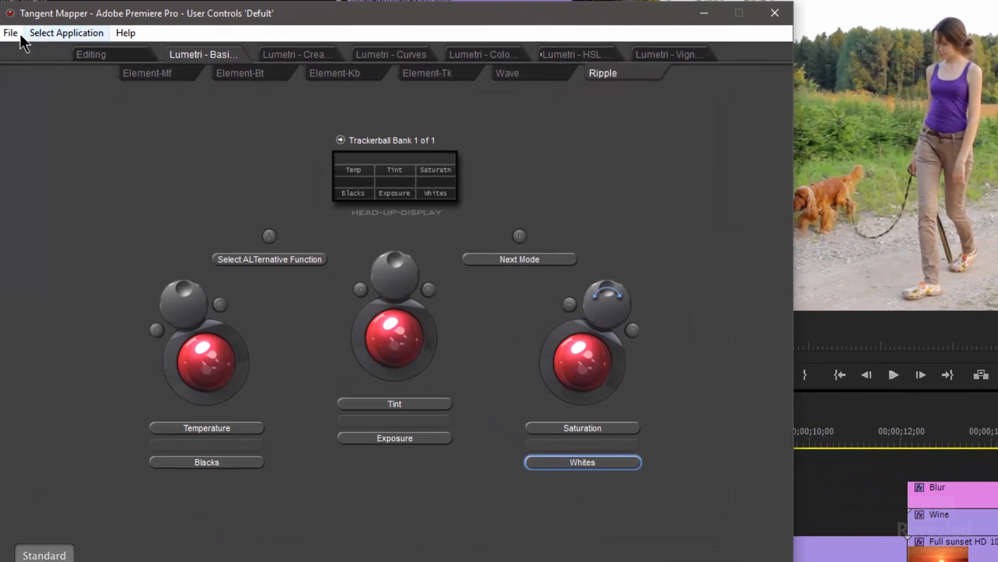
click(11, 32)
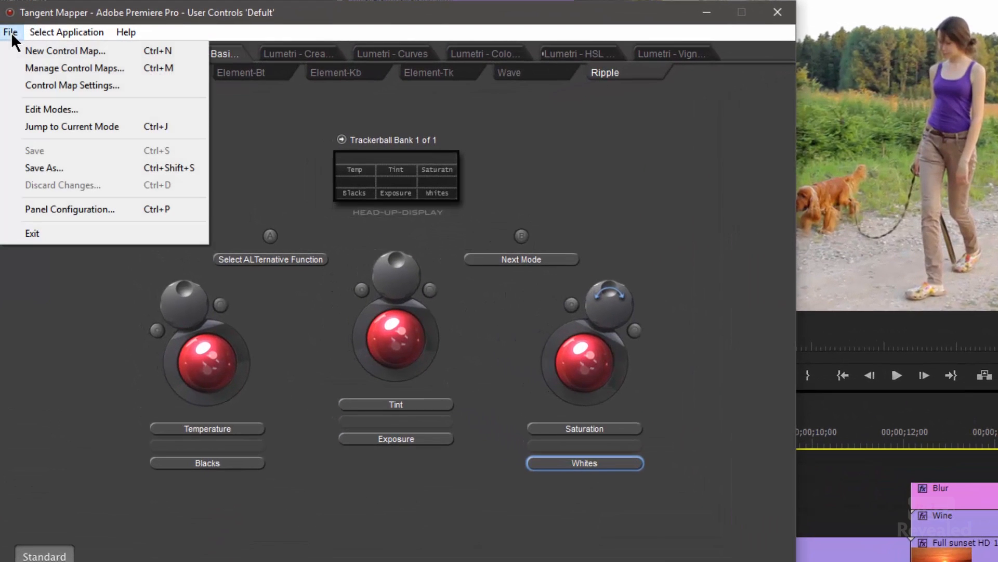
click(28, 70)
click(278, 374)
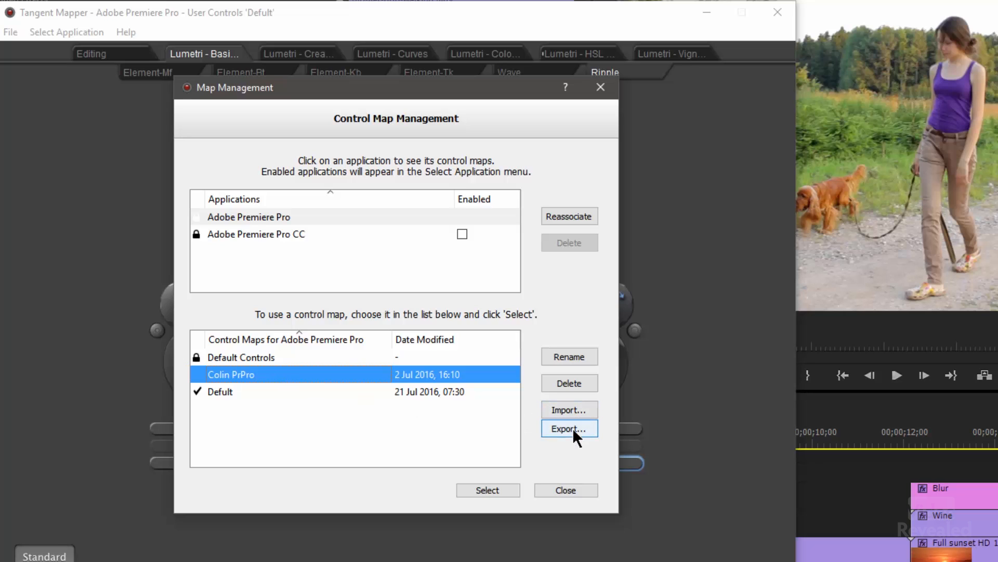
click(475, 489)
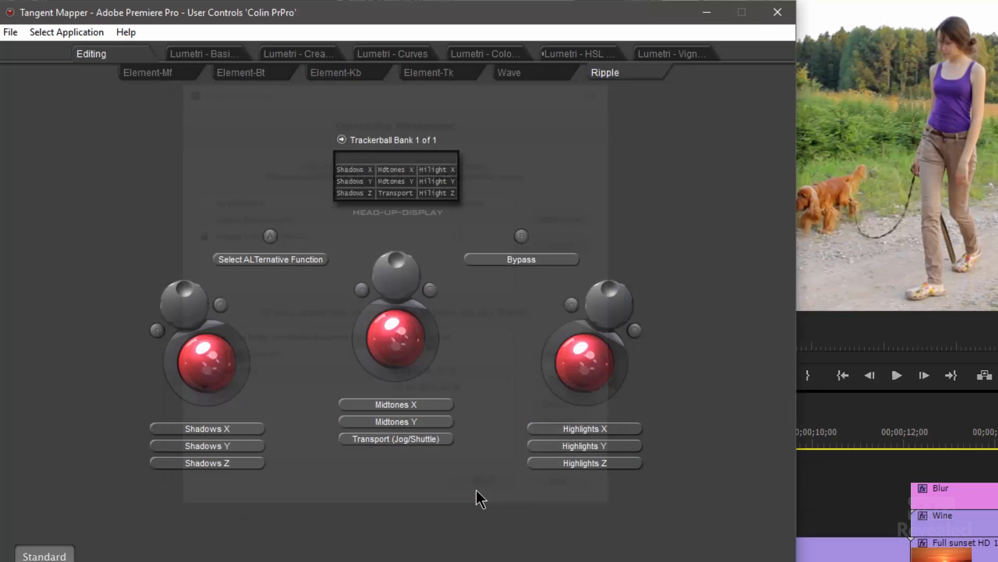
click(575, 56)
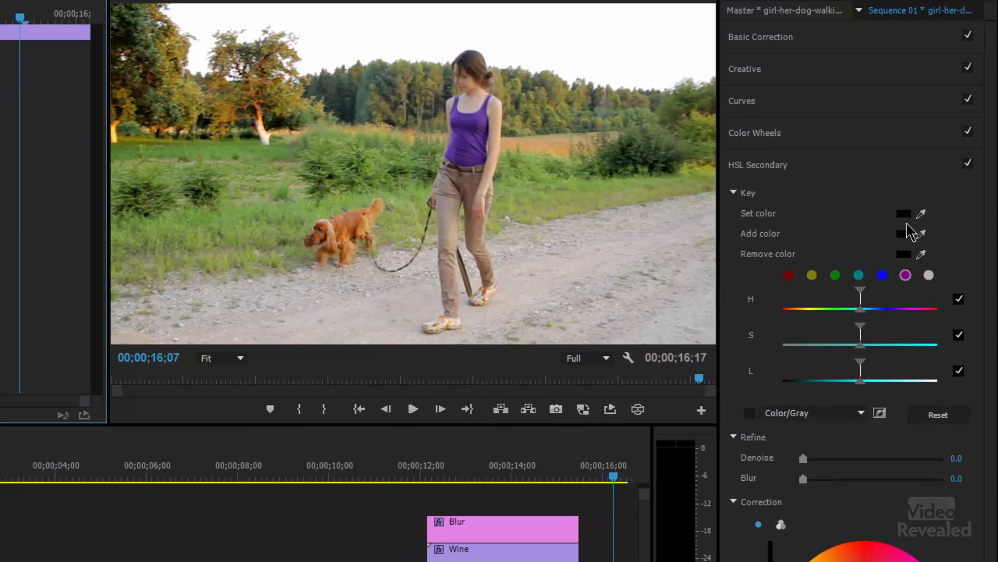
- Sample the purple tank top again as the HSL Secondary Set color and turn on the Color/Gray mask preview
click(921, 214)
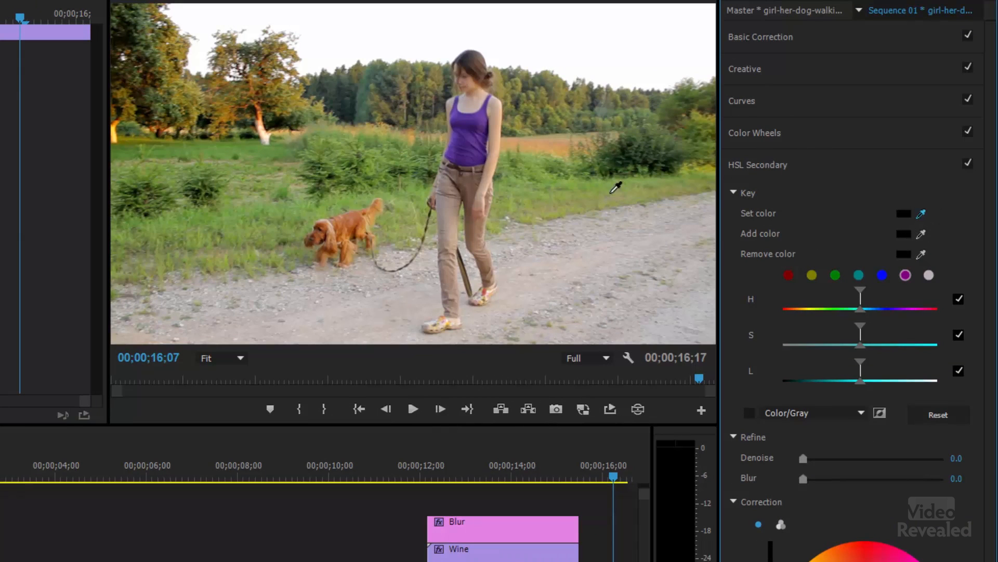
click(466, 127)
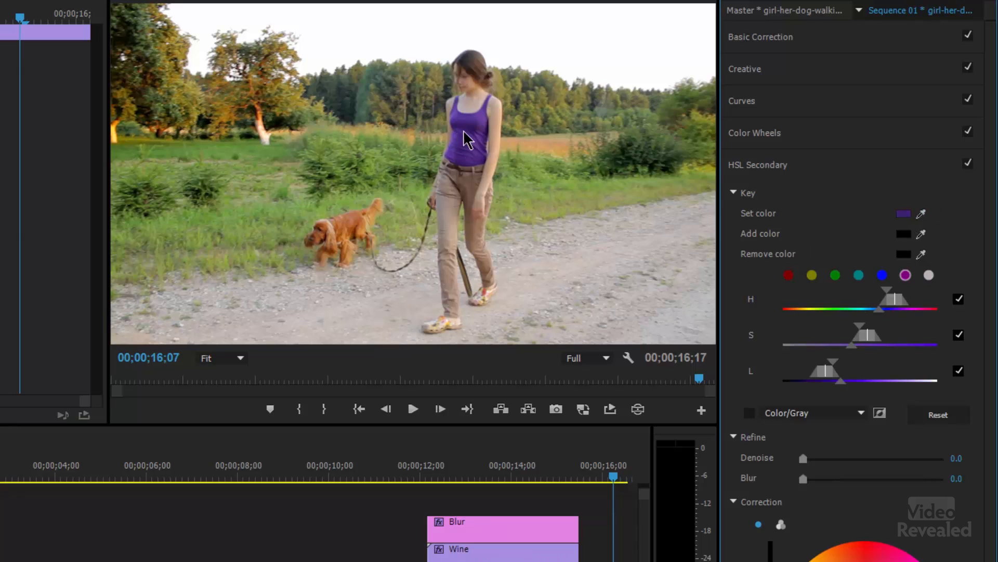
click(750, 414)
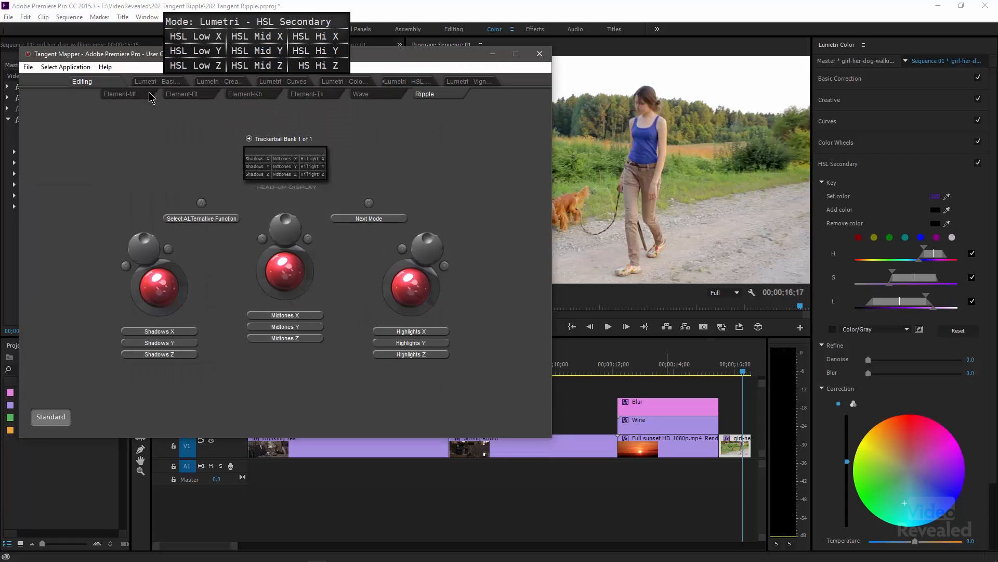
- In Tangent Mapper's Lumetri Basic Correction mode, examine the Ripple mappings for Temperature, Blacks, Tint, Exposure, Saturation and Whites
click(156, 83)
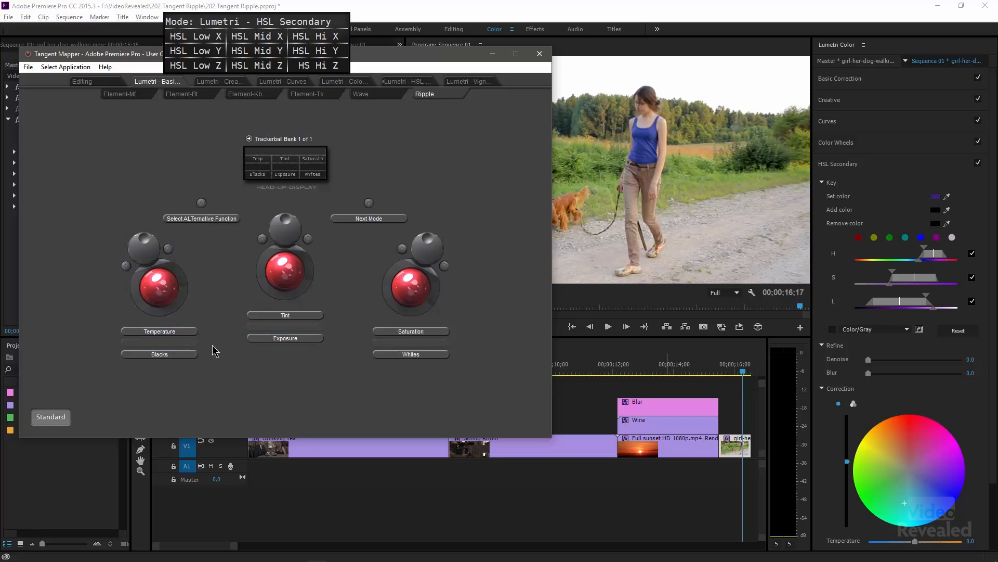
click(189, 356)
click(177, 332)
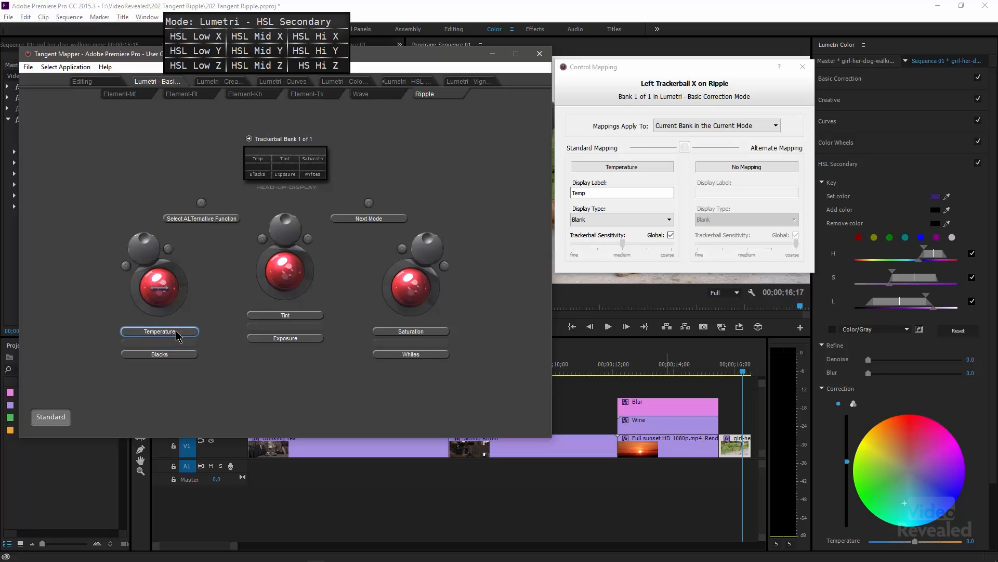
click(268, 317)
click(410, 332)
click(421, 356)
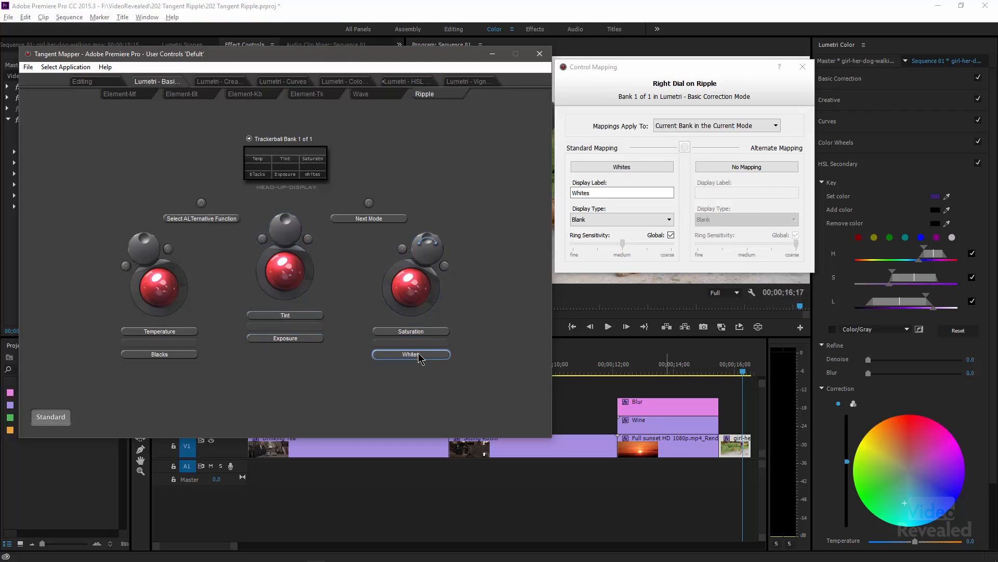
click(295, 338)
click(177, 356)
click(173, 332)
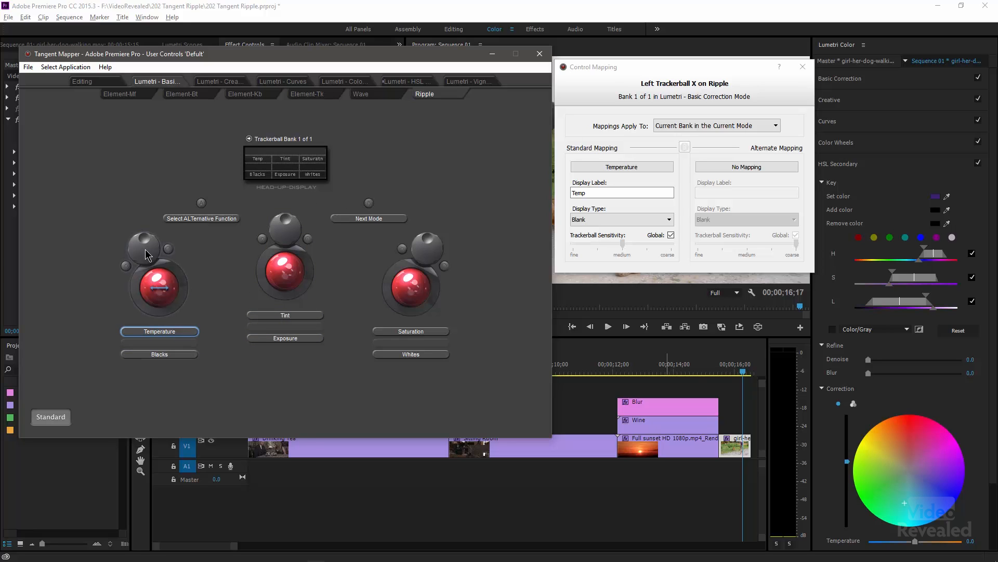
- Examine the combined trackball and dial mappings and sensitivity settings for the Ripple's left, middle and right controls
click(619, 76)
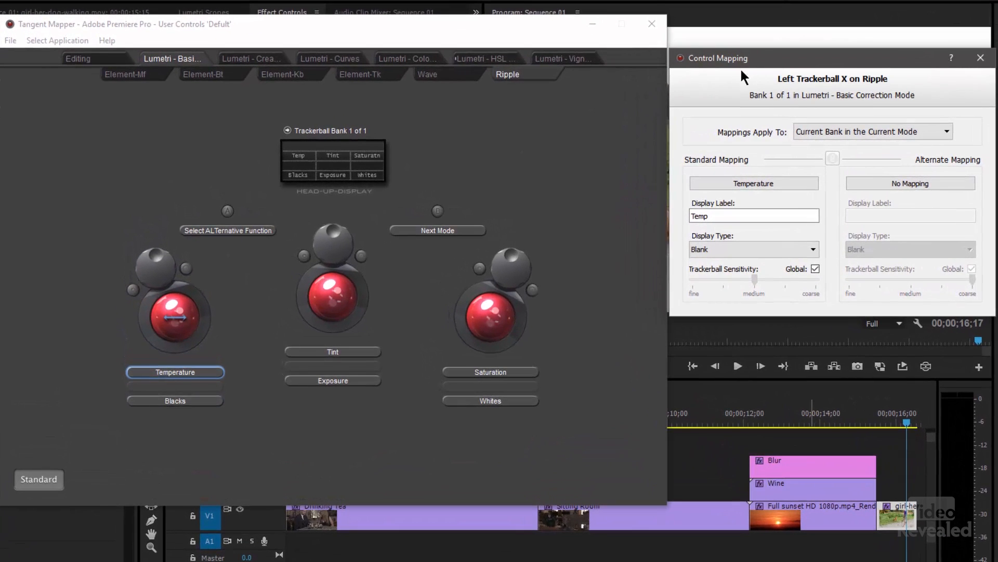
click(351, 320)
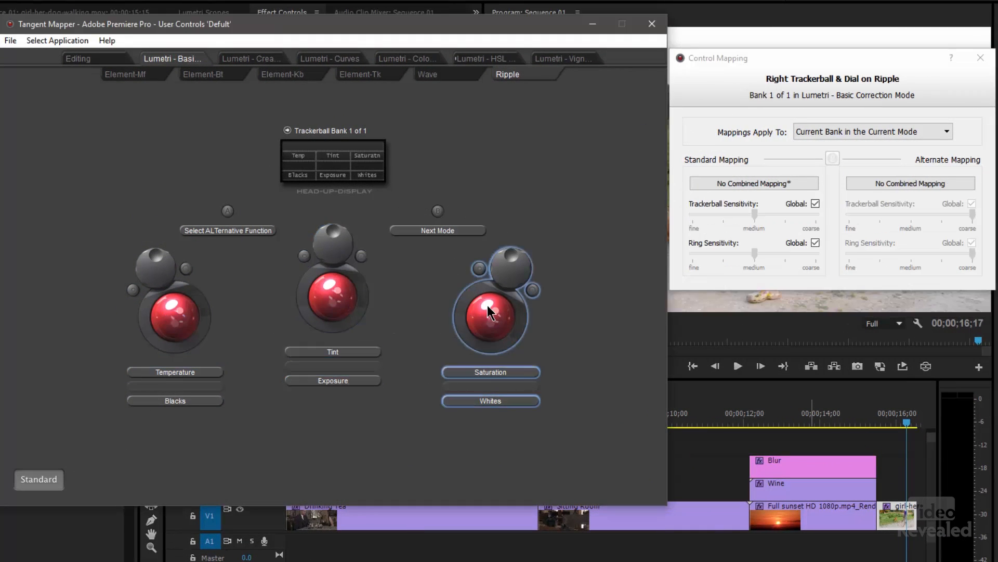
click(196, 322)
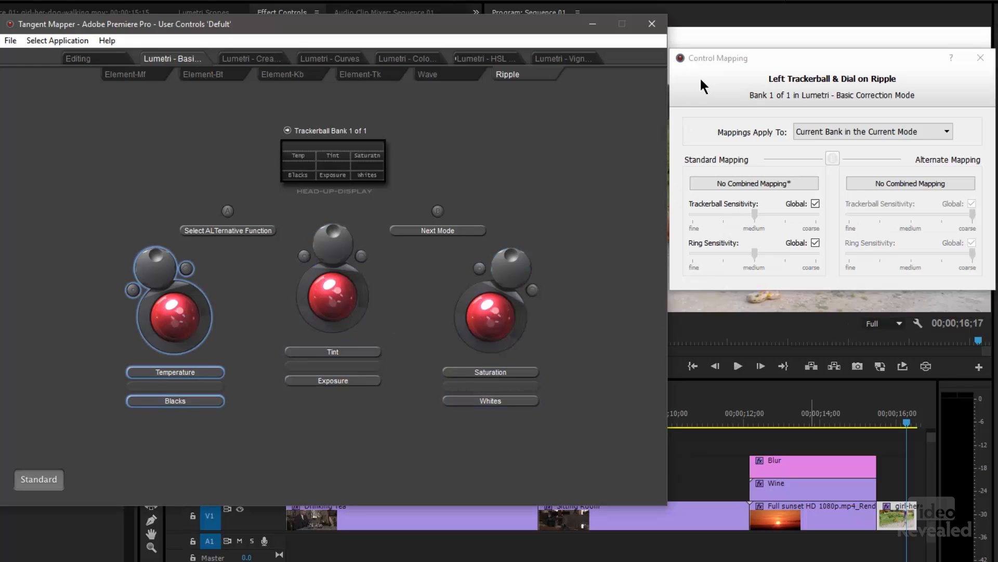
click(353, 299)
click(473, 305)
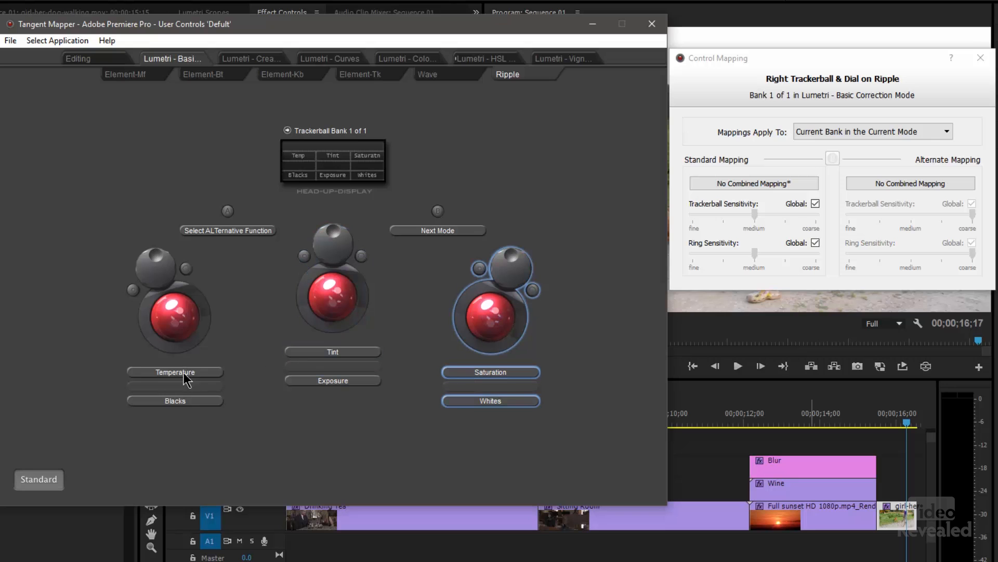
- Map the left trackerball's Y axis to Lumetri Basic Correction Shadows in the Ripple's standard mapping
click(168, 320)
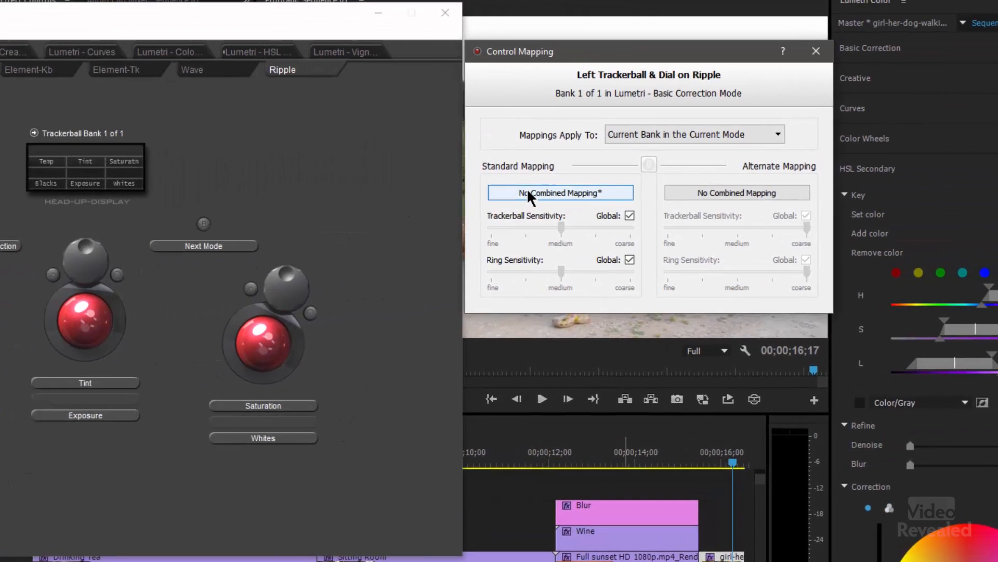
click(725, 185)
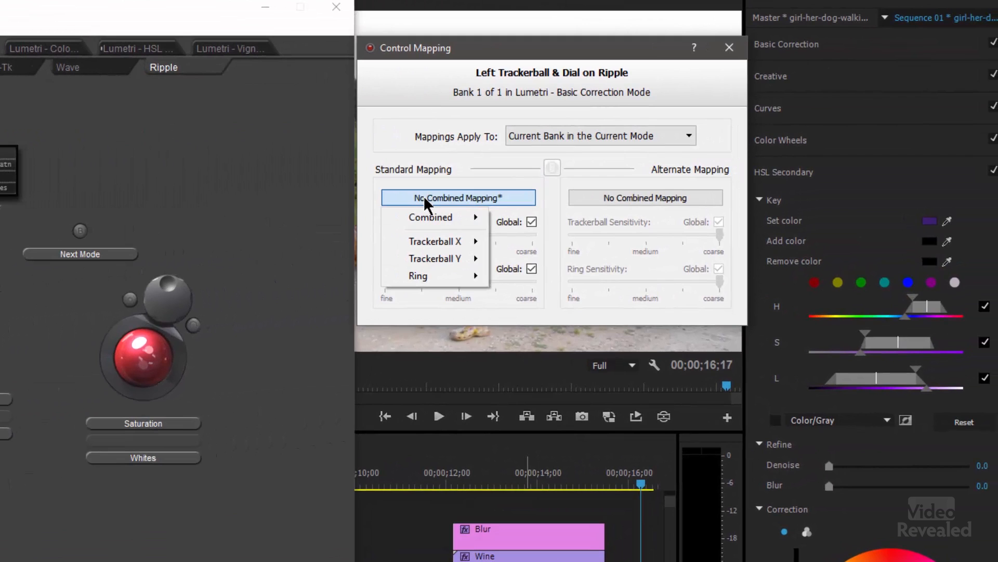
mouse_move(444, 261)
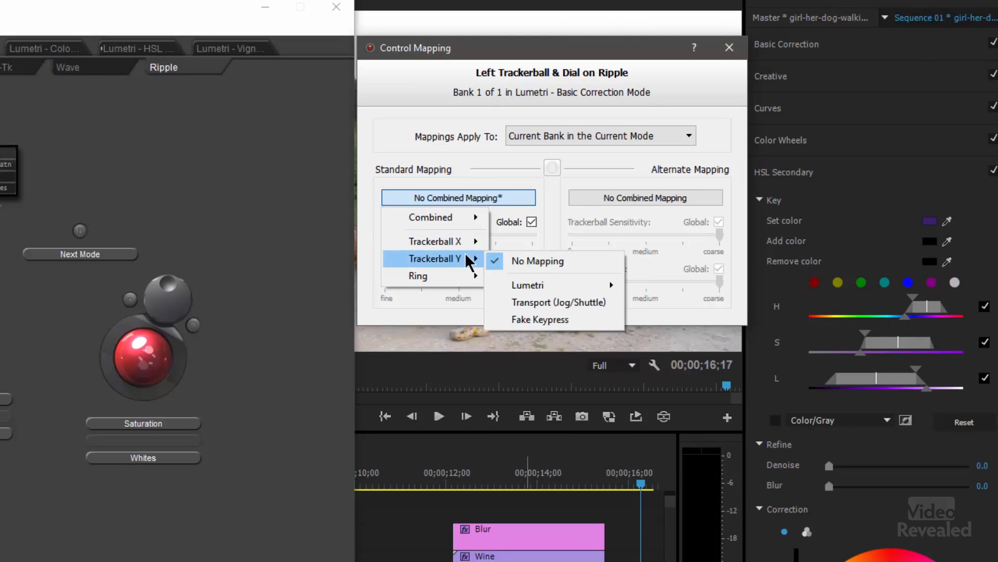
mouse_move(546, 294)
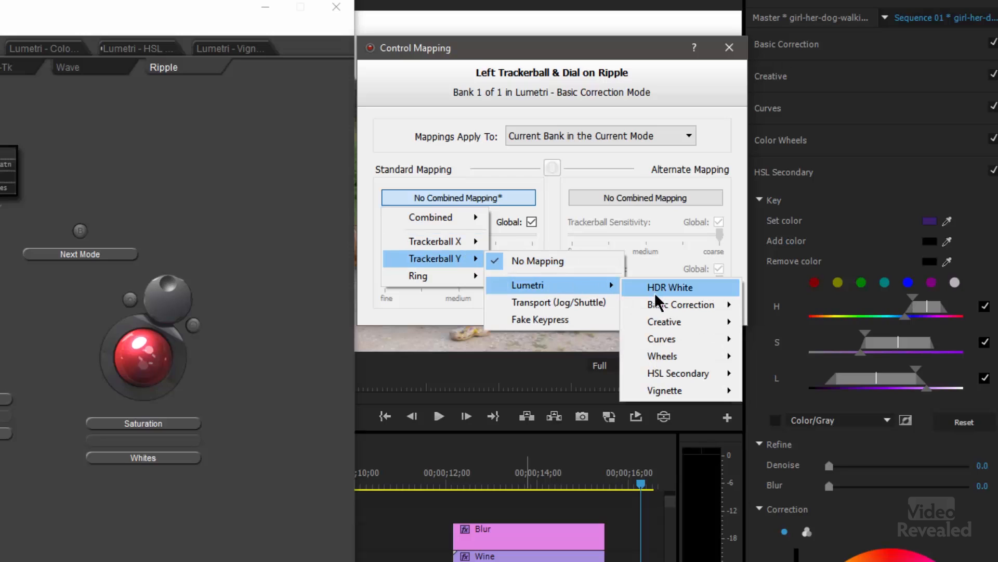
mouse_move(660, 309)
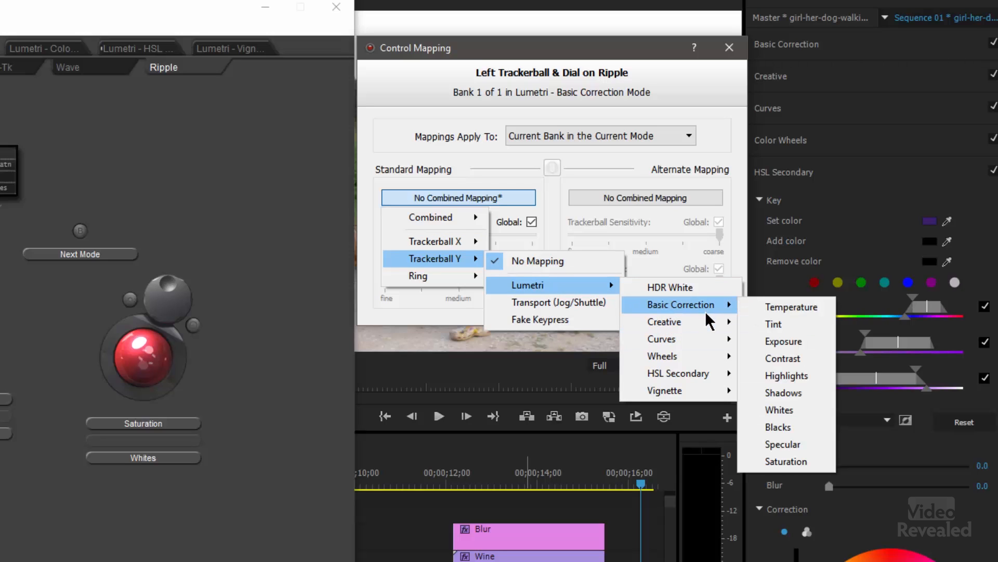
click(805, 393)
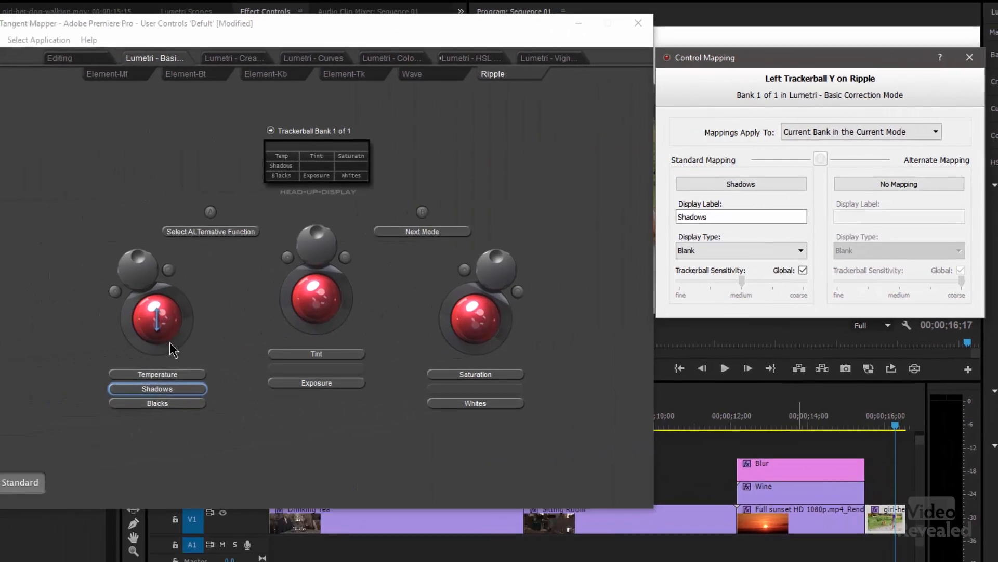
- Examine the left control's individual mappings for Blacks, Temperature and Shadows in Basic Correction mode
click(186, 402)
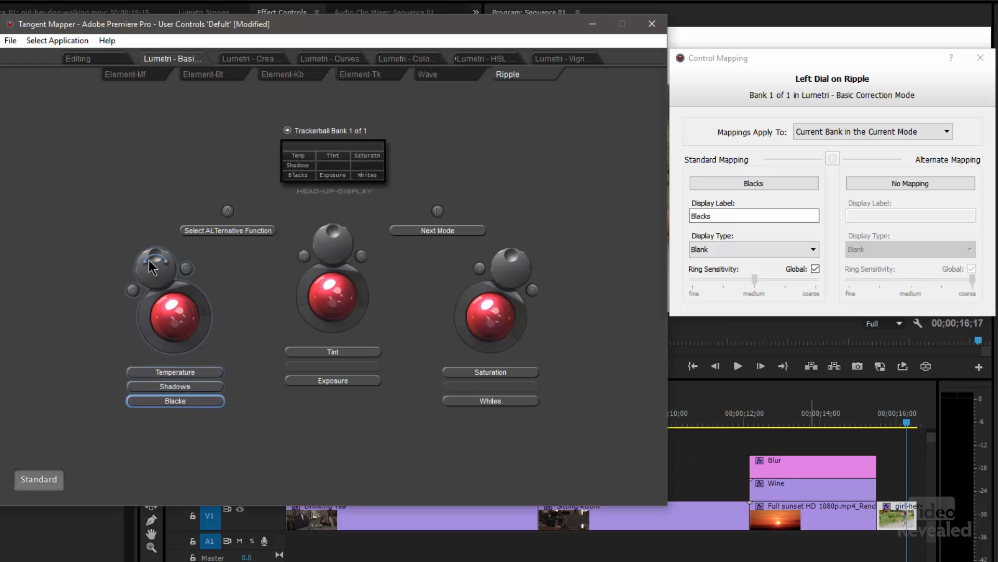
click(174, 372)
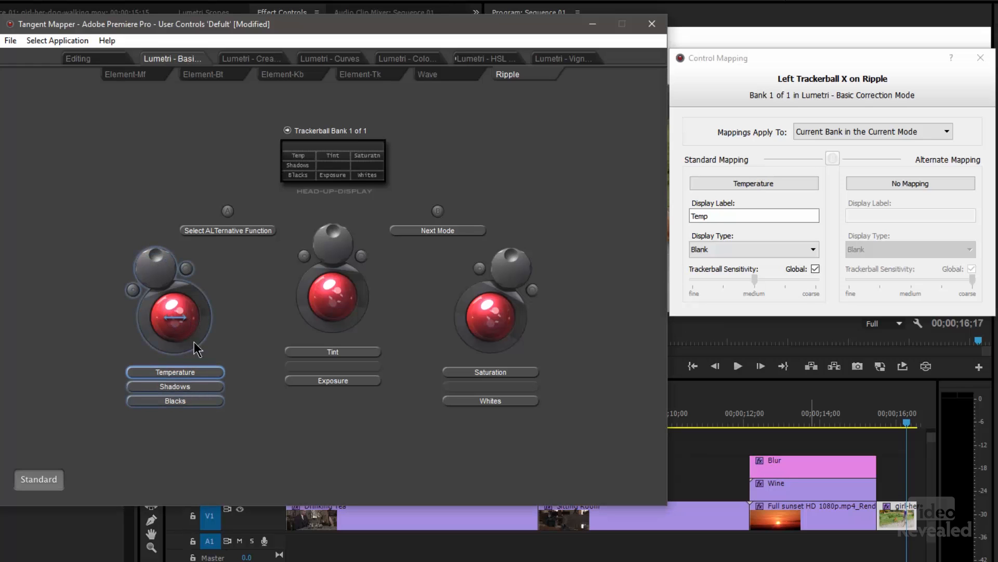
click(187, 385)
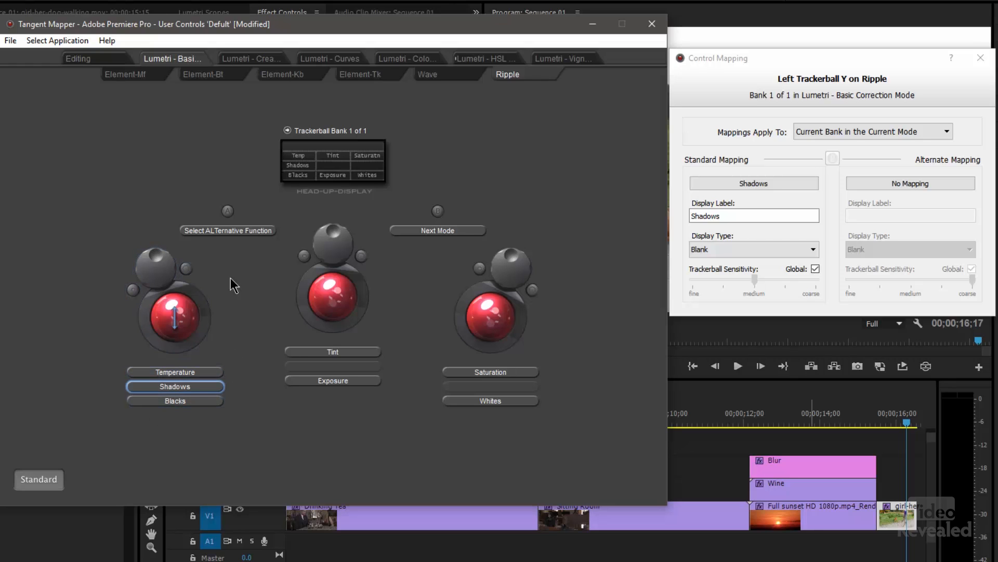
- Examine the left trackerball's Trackerball X and Combined mapping options, including the Lumetri Creative tints, without choosing one
right_click(172, 310)
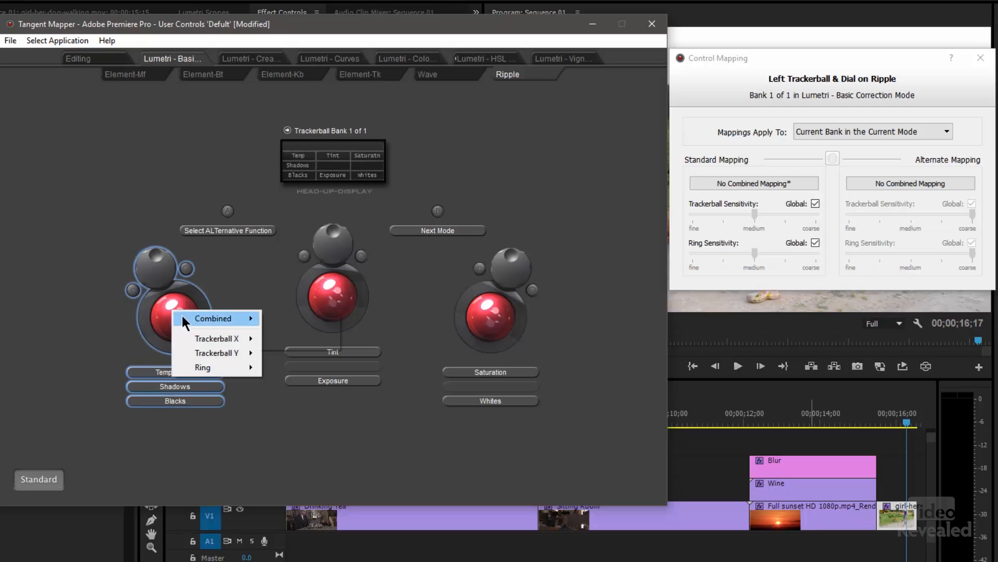
mouse_move(200, 341)
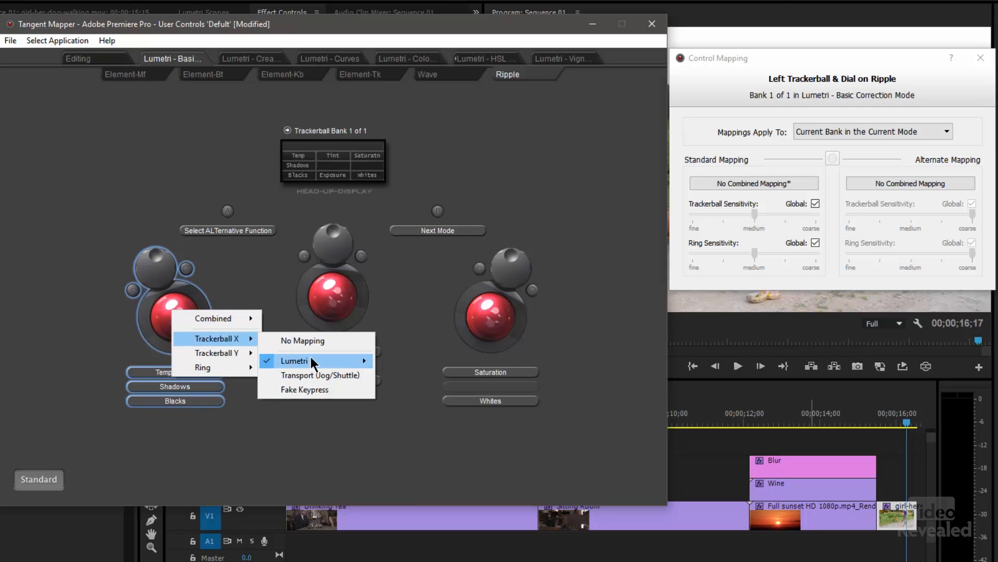
mouse_move(310, 362)
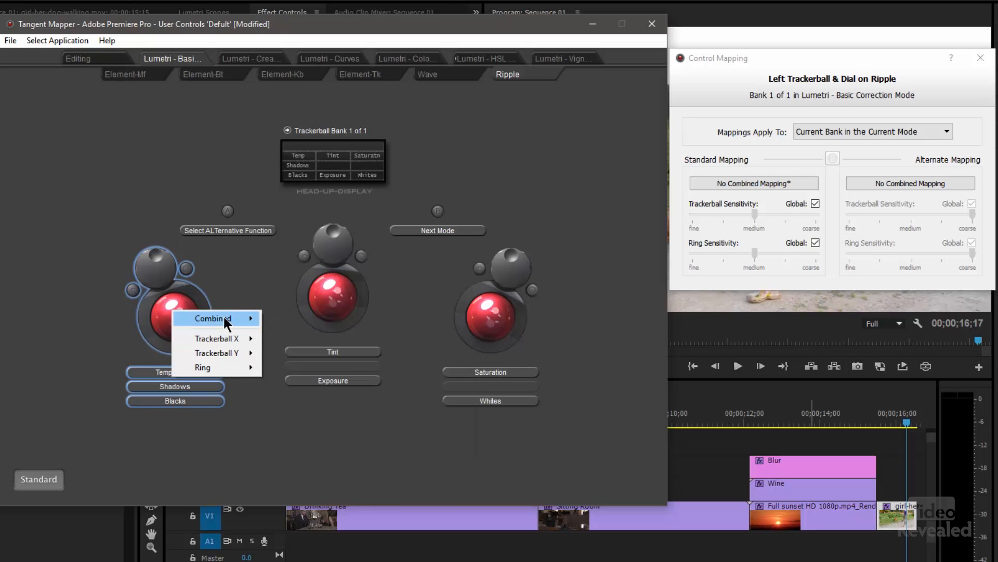
mouse_move(223, 317)
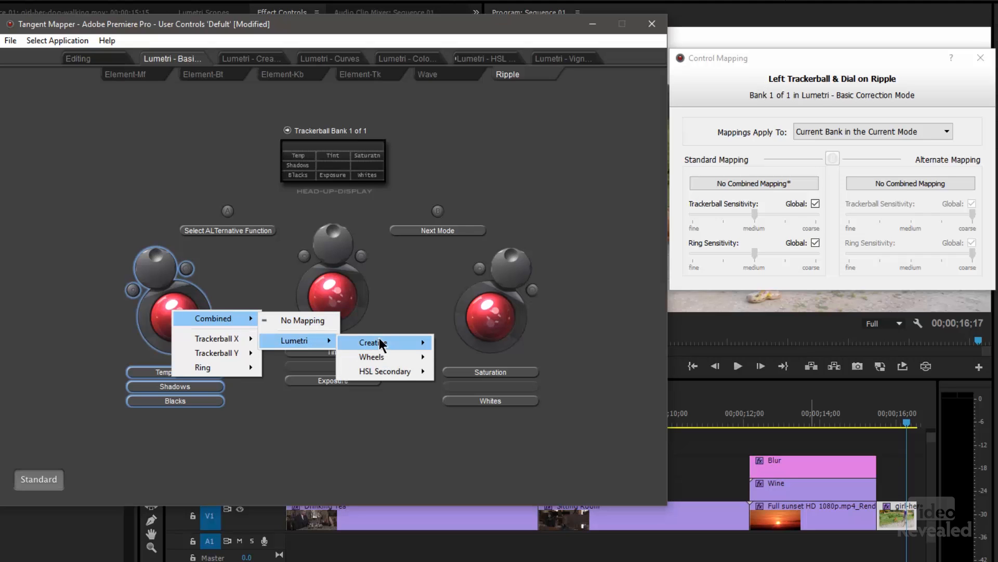
mouse_move(388, 341)
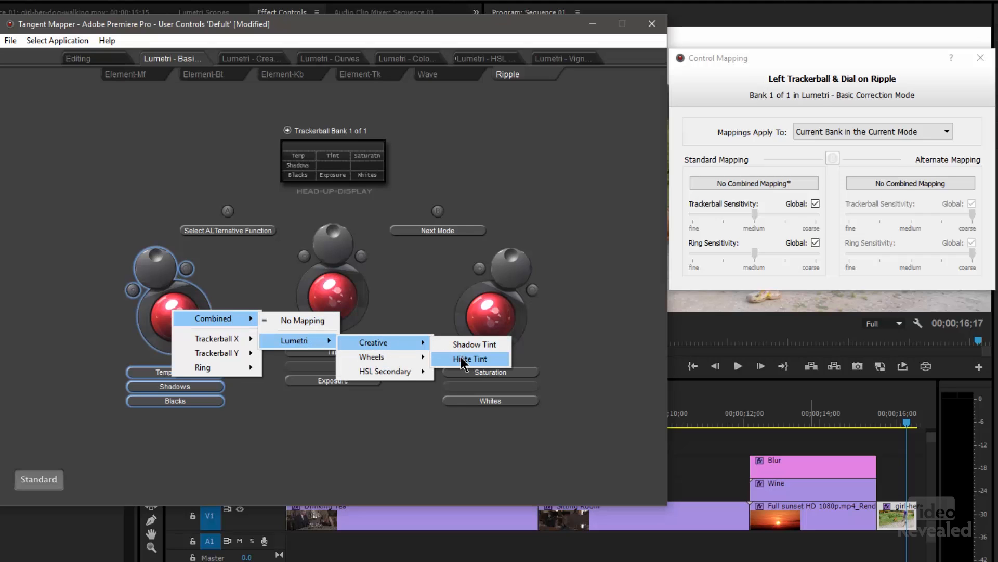
click(560, 180)
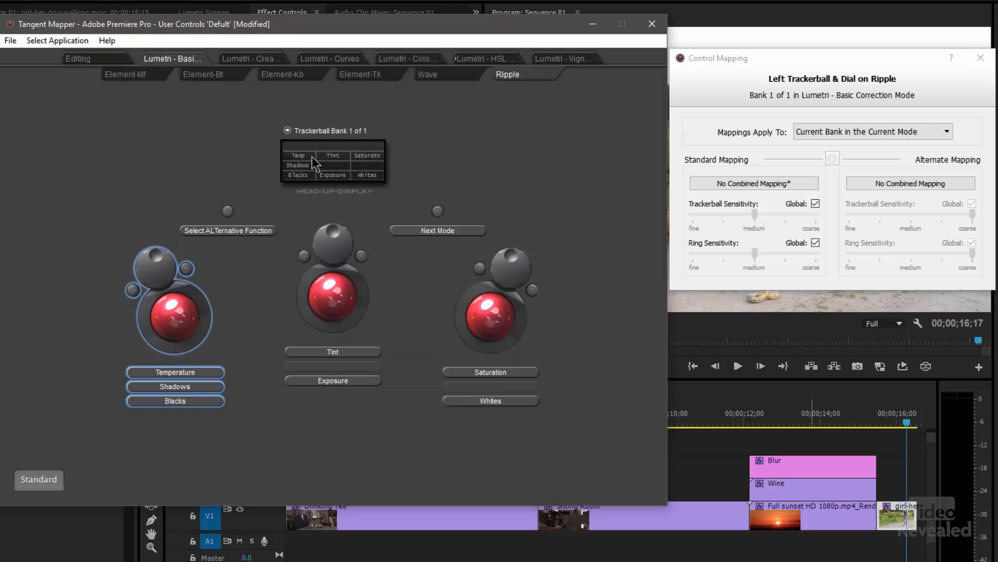
- Discard the changes made to the Premiere Pro user controls and revert to the last saved control map
click(11, 40)
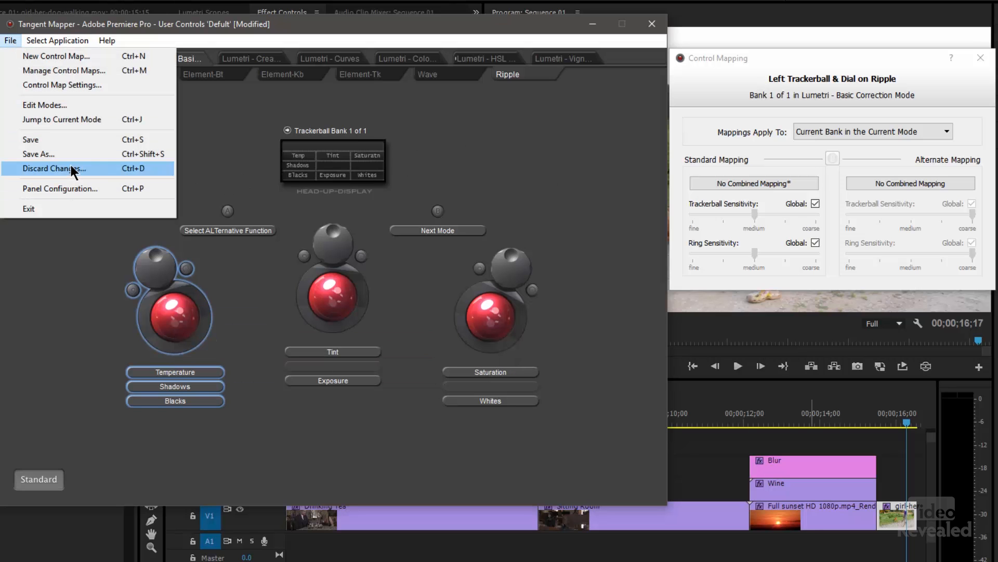
click(95, 169)
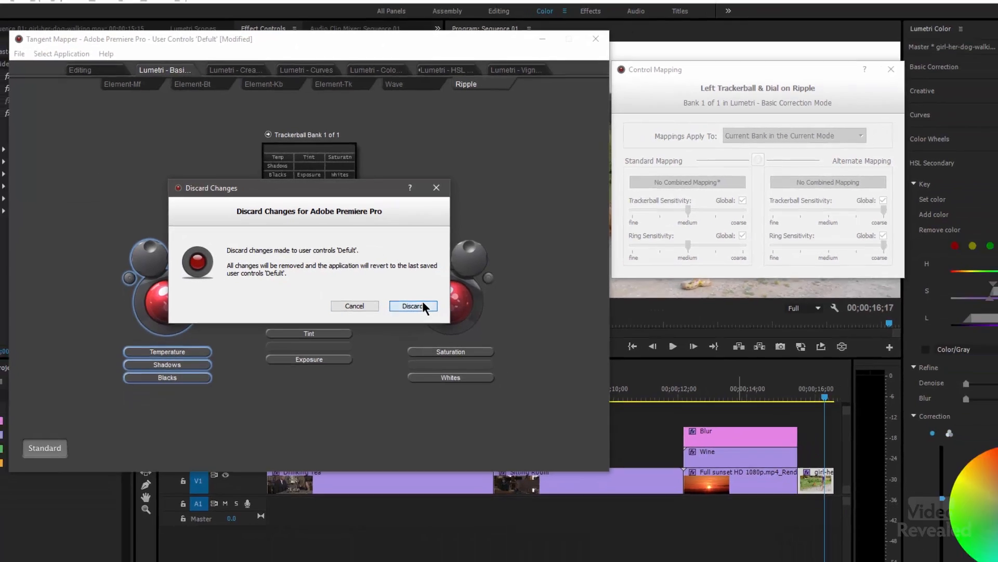
click(453, 321)
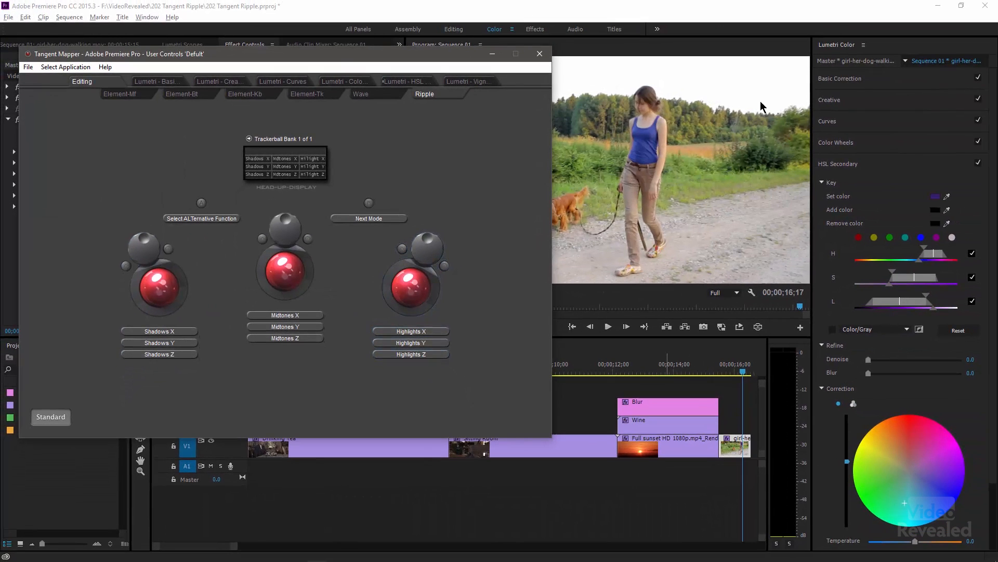
- Switch to Premiere Pro and expand Lumetri Color's Basic Correction section, followed by the Creative section
click(840, 79)
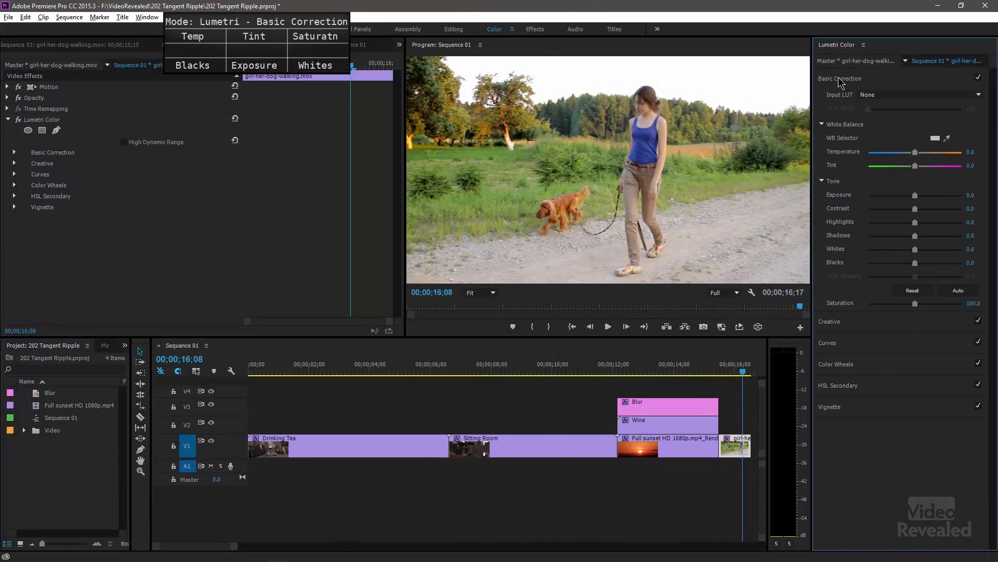
click(829, 322)
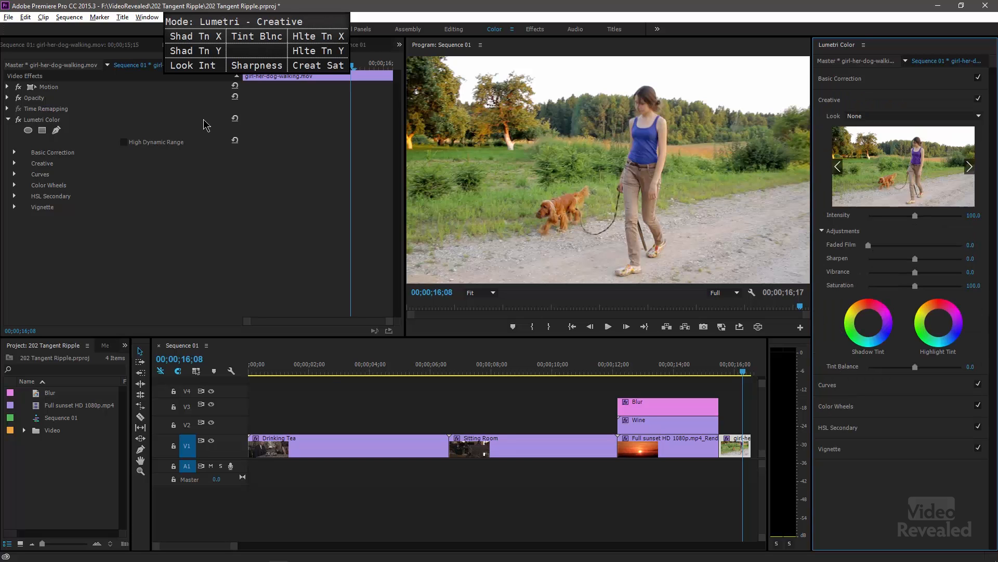
click(235, 125)
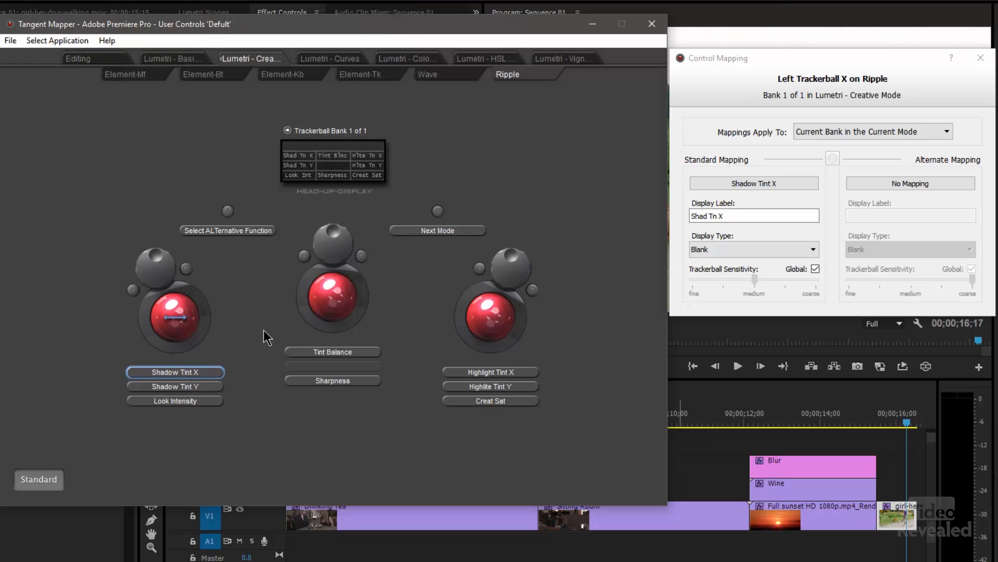
- In Tangent Mapper's Lumetri Creative mode, examine the Ripple mappings for Tint Balance, Shadow Tint X and Y, and Highlight Tint X and Y
click(335, 352)
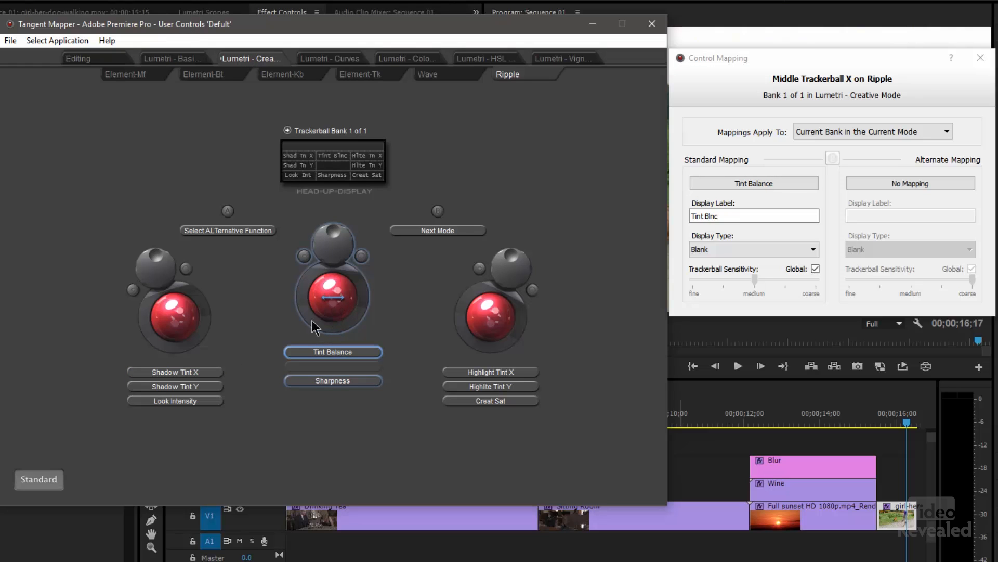
click(205, 372)
click(210, 388)
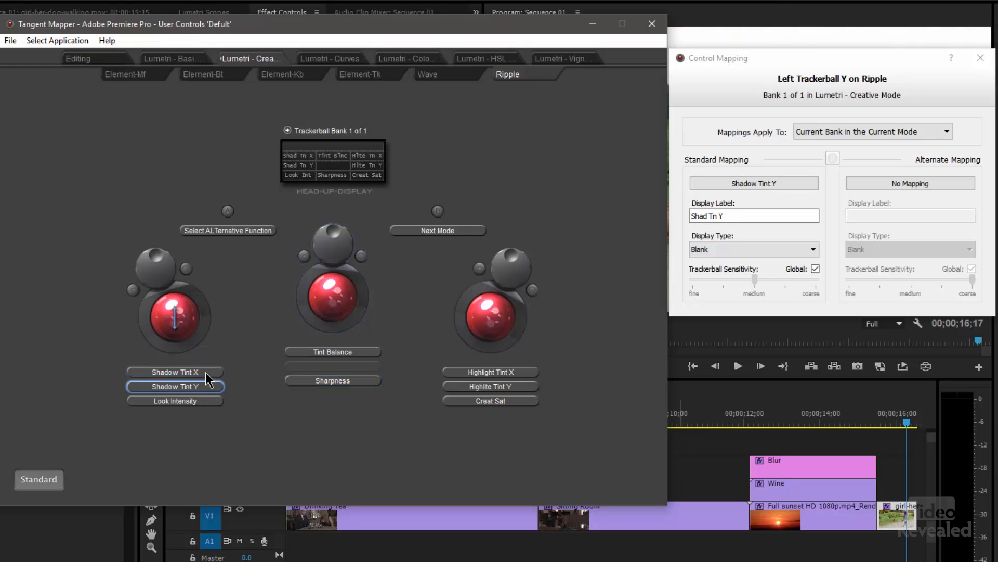
click(525, 372)
click(524, 387)
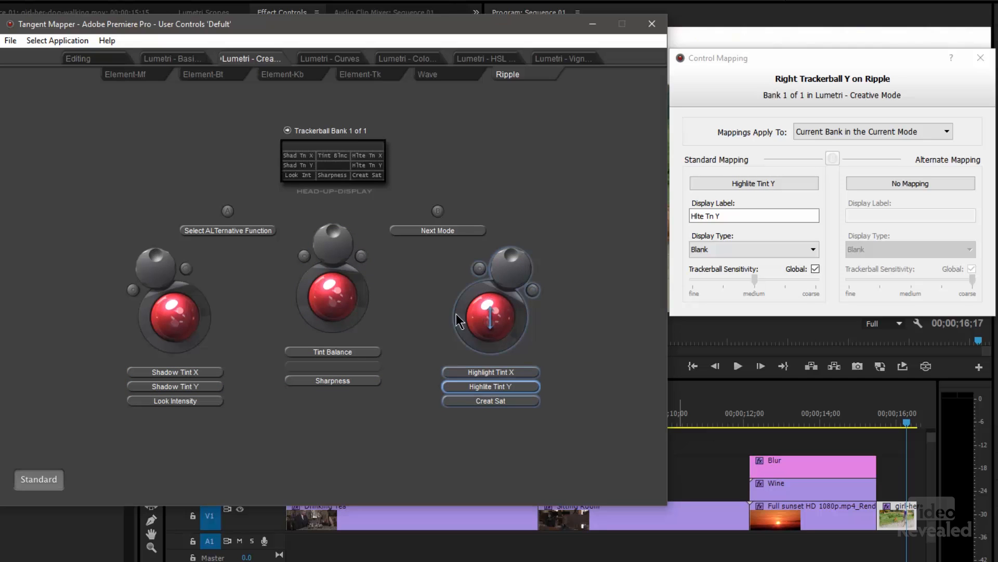
click(345, 352)
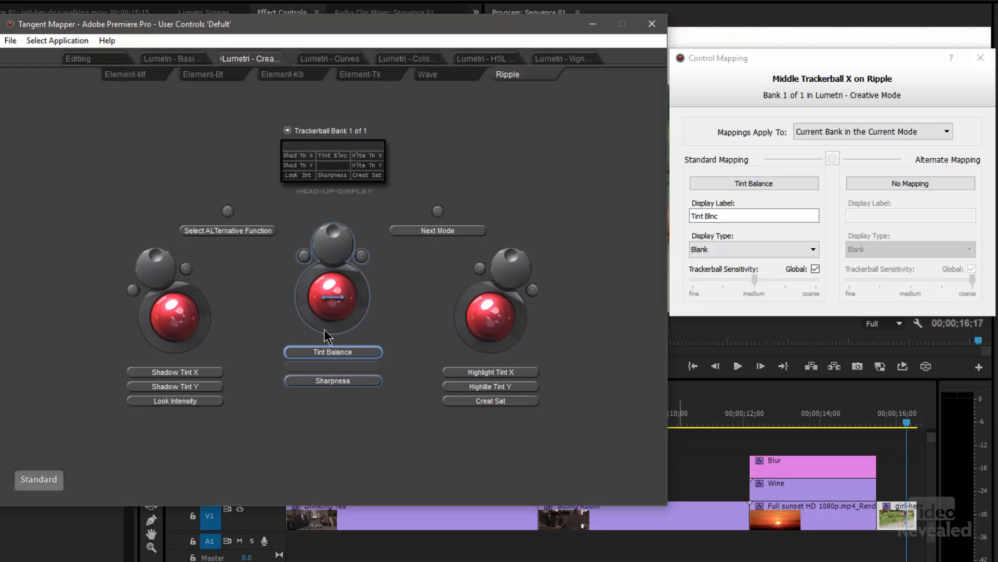
- Examine the combined mapping options for the middle trackerball and dial in Creative mode without choosing one
right_click(331, 286)
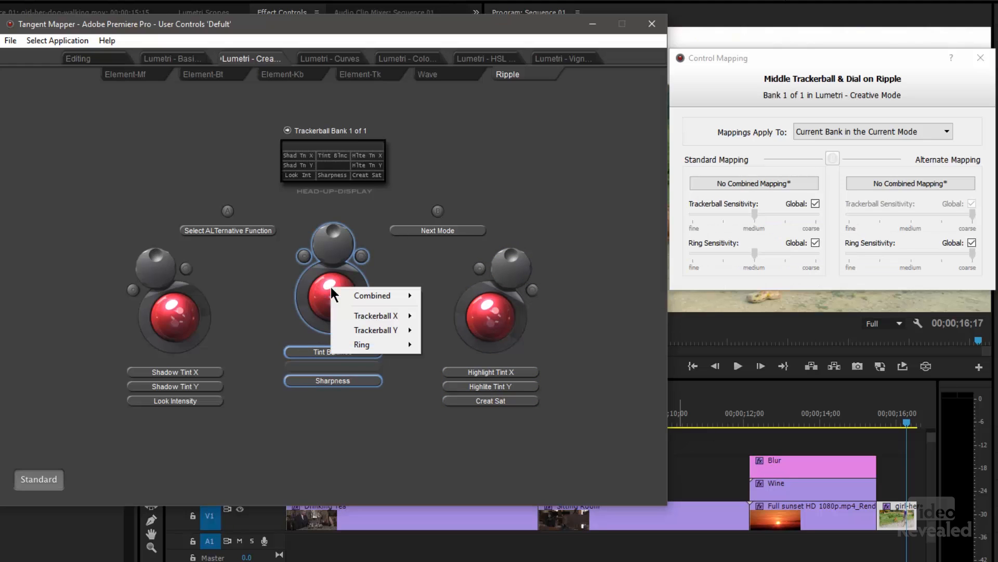
mouse_move(367, 296)
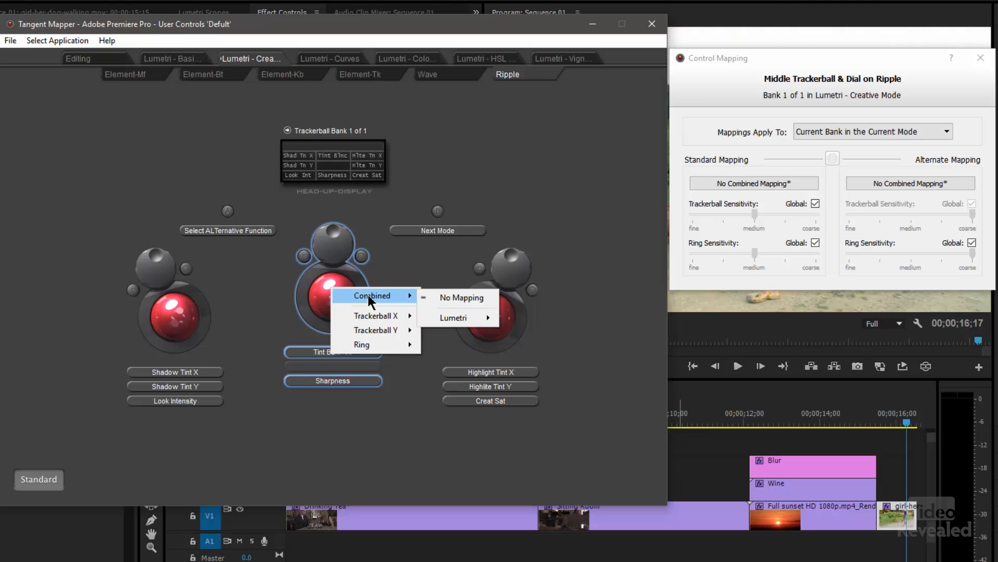
click(422, 168)
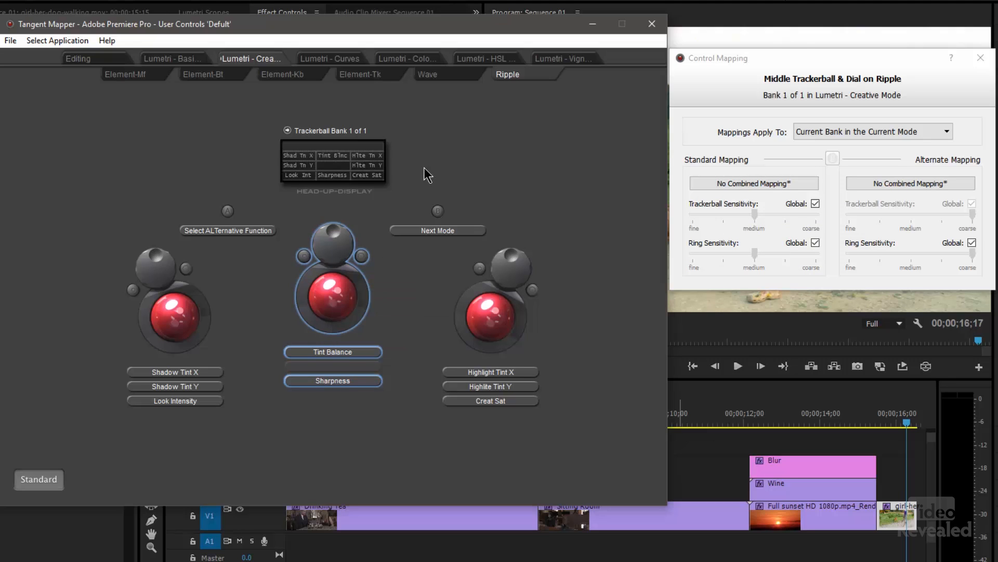
- In Lumetri Color Wheels mode, examine the left trackerball's combined Wheels mapping options and the middle and right trackerball mappings
click(407, 59)
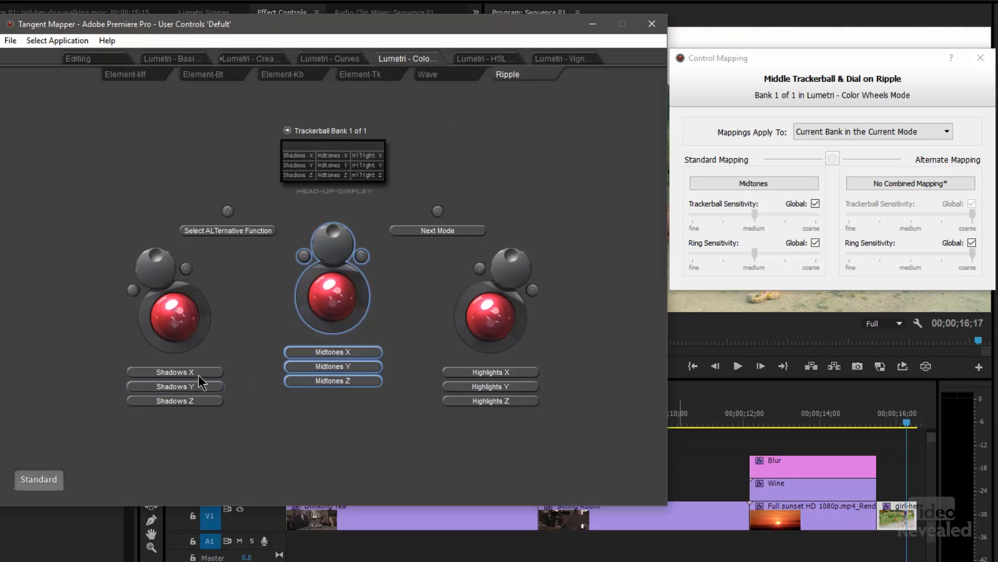
right_click(171, 311)
mouse_move(195, 322)
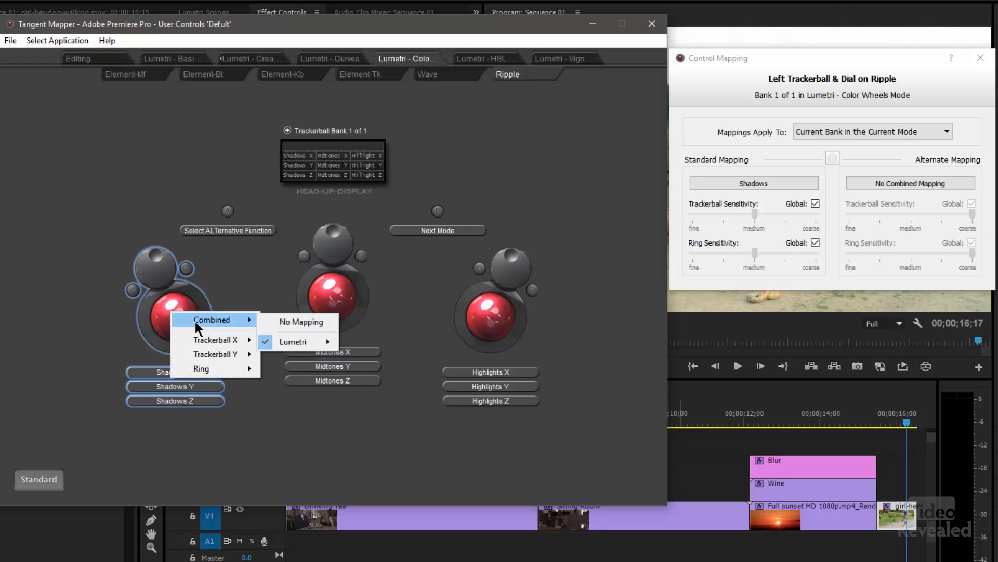
mouse_move(315, 345)
mouse_move(382, 357)
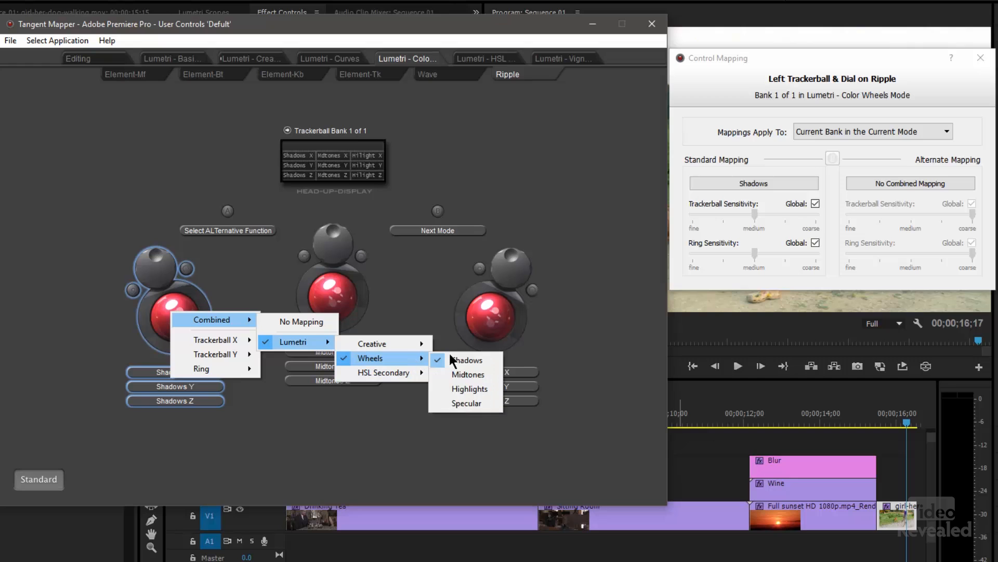
click(414, 288)
click(328, 308)
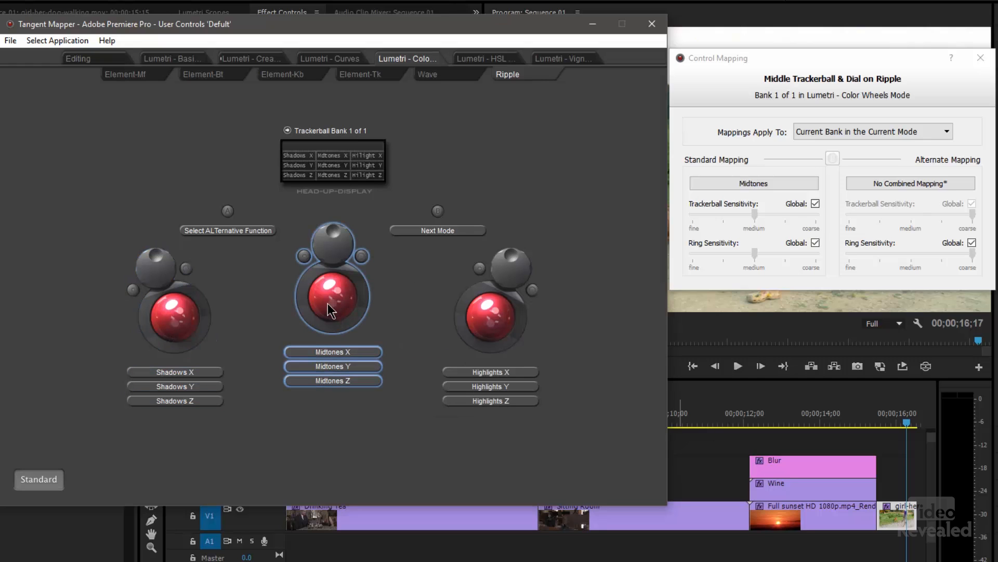
click(497, 299)
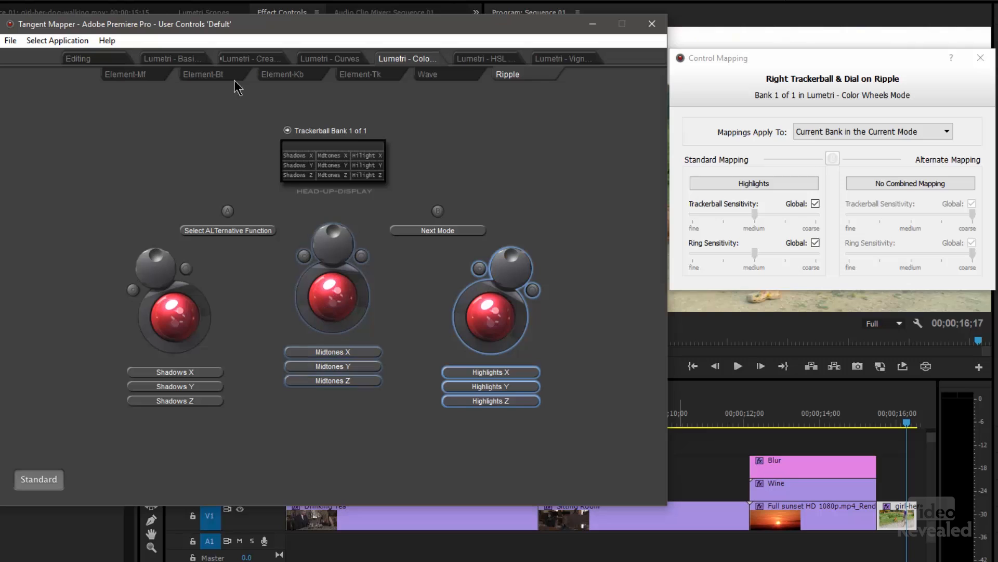
- In Tangent Mapper's Lumetri Basic Correction mode, set the left dial's Blacks display type to Number and expand Basic Correction in Premiere Pro
click(176, 59)
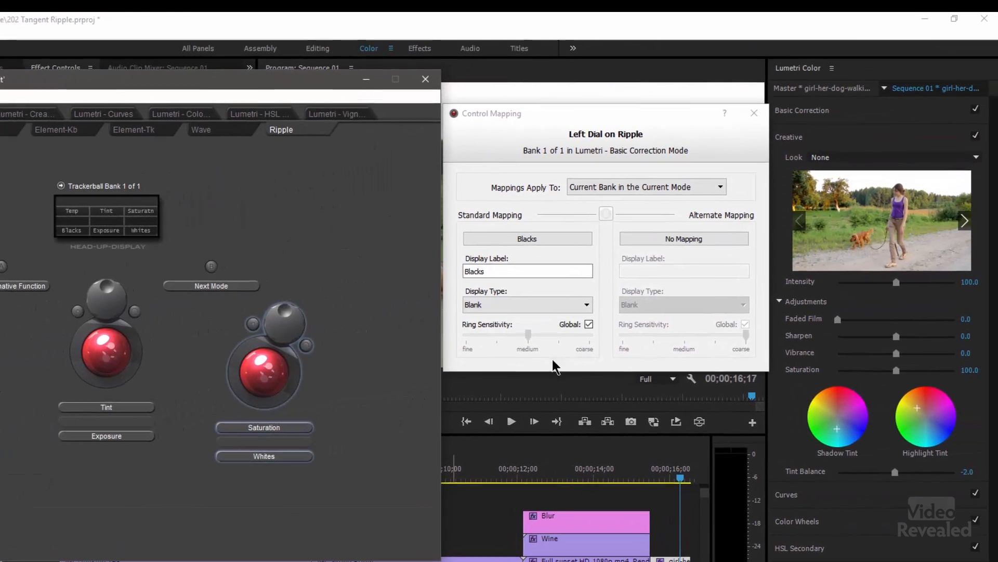
click(494, 307)
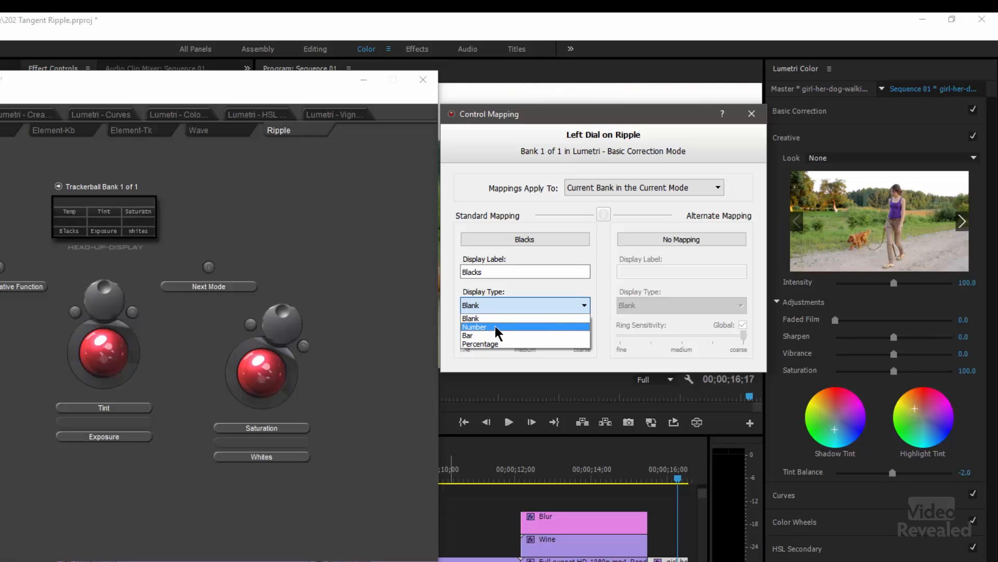
click(496, 328)
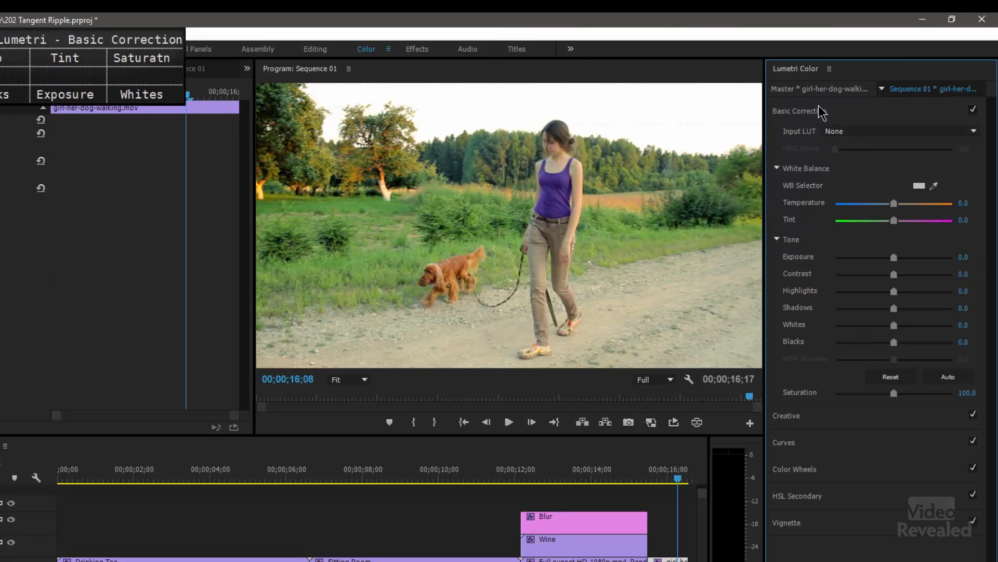
click(822, 112)
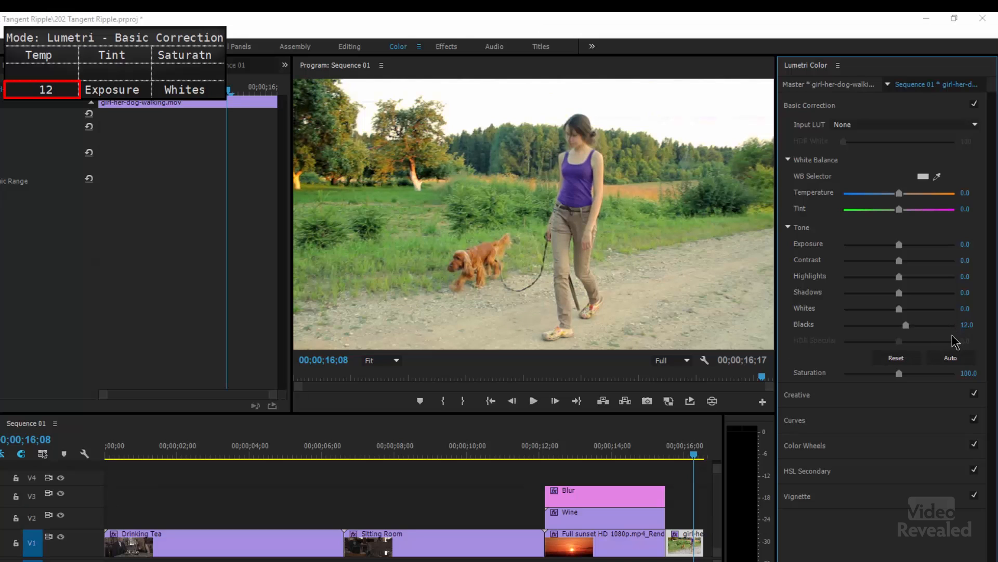
- Try the Bar display type for the left dial's Blacks mapping, and set it to Percentage instead
click(595, 290)
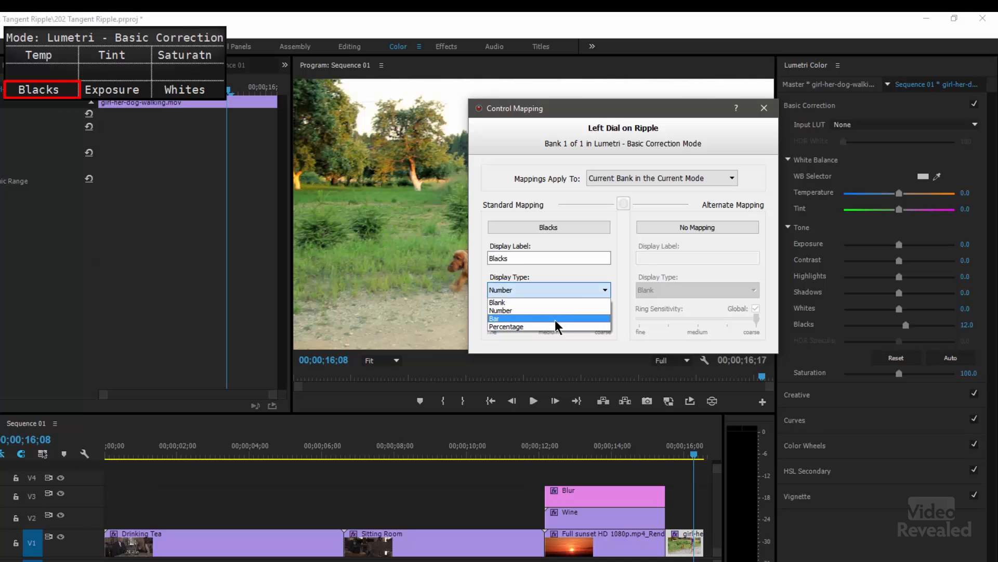
click(554, 318)
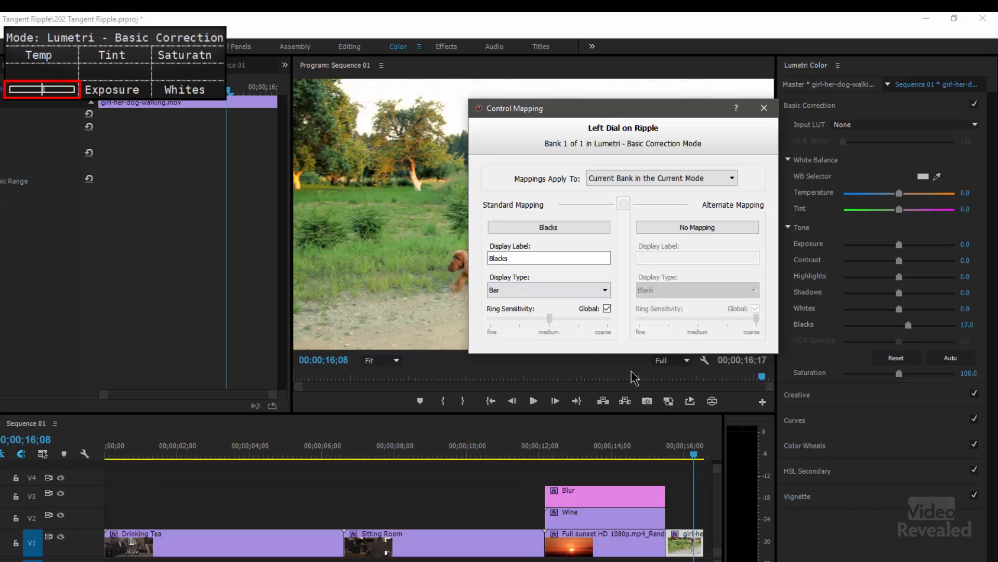
click(555, 289)
click(541, 329)
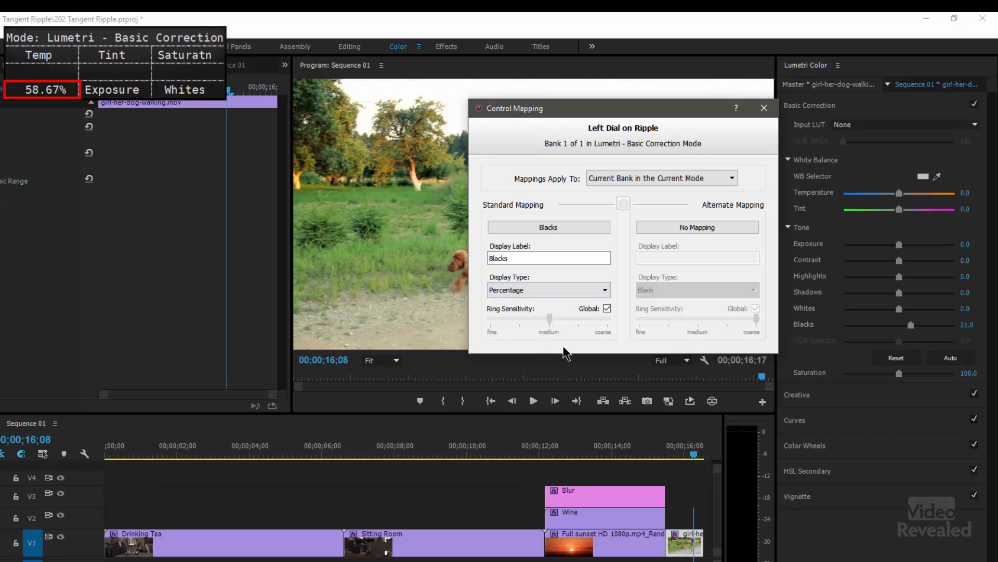
click(551, 289)
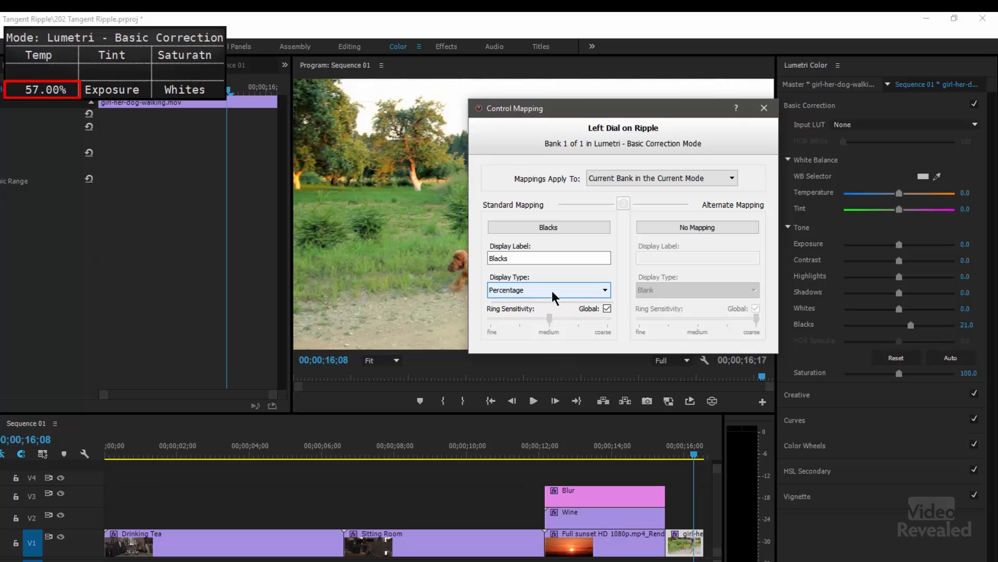
click(551, 295)
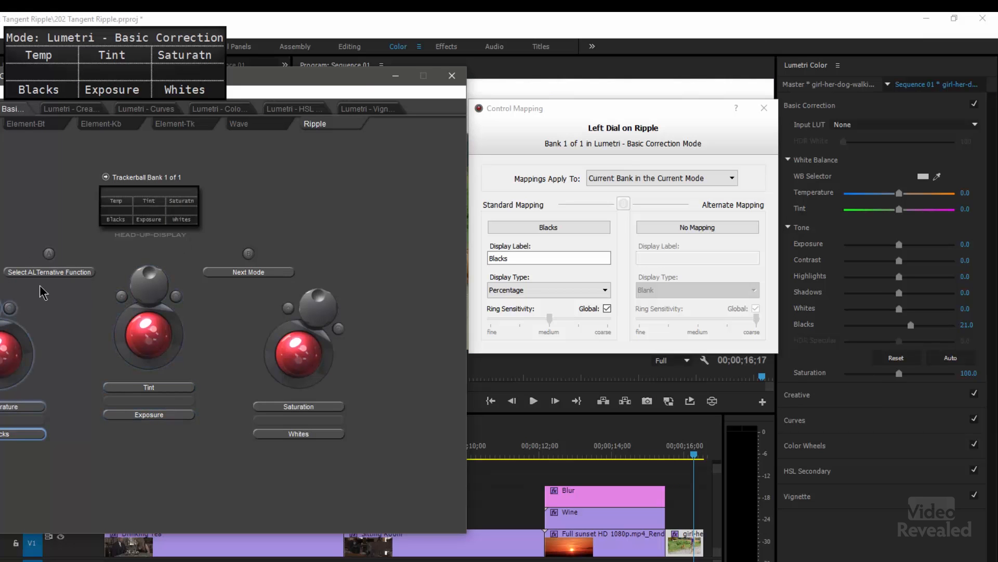
- Examine the standard and alternate mappings of Ripple buttons A and B in Basic Correction mode, moving the Control Mapping window aside as needed
click(52, 273)
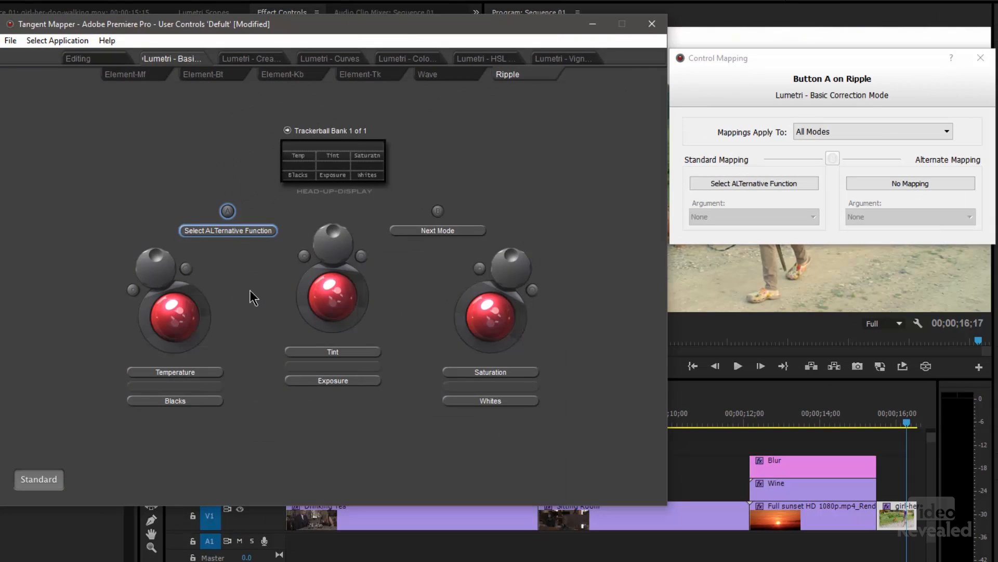
click(753, 74)
drag(764, 55, 251, 7)
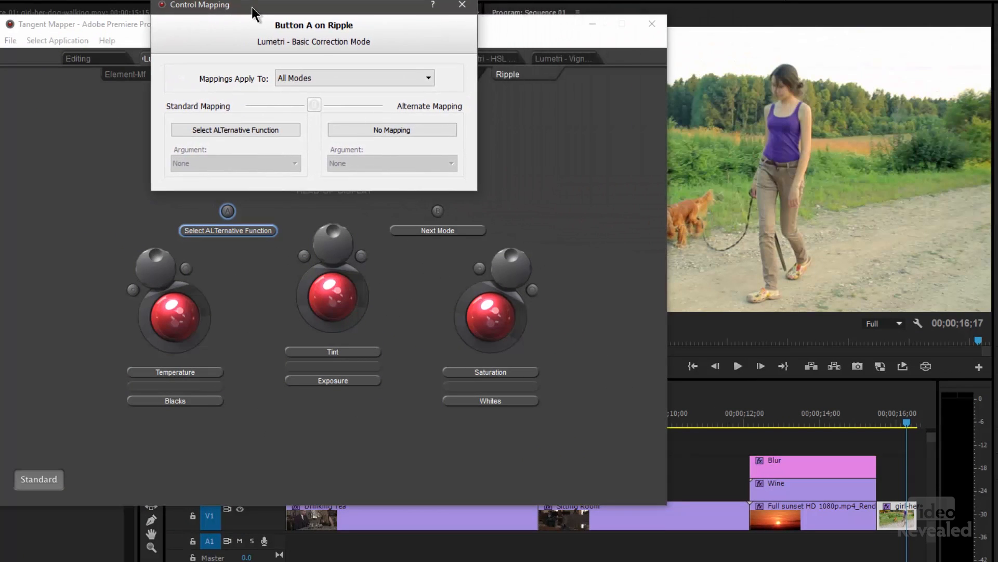
click(227, 216)
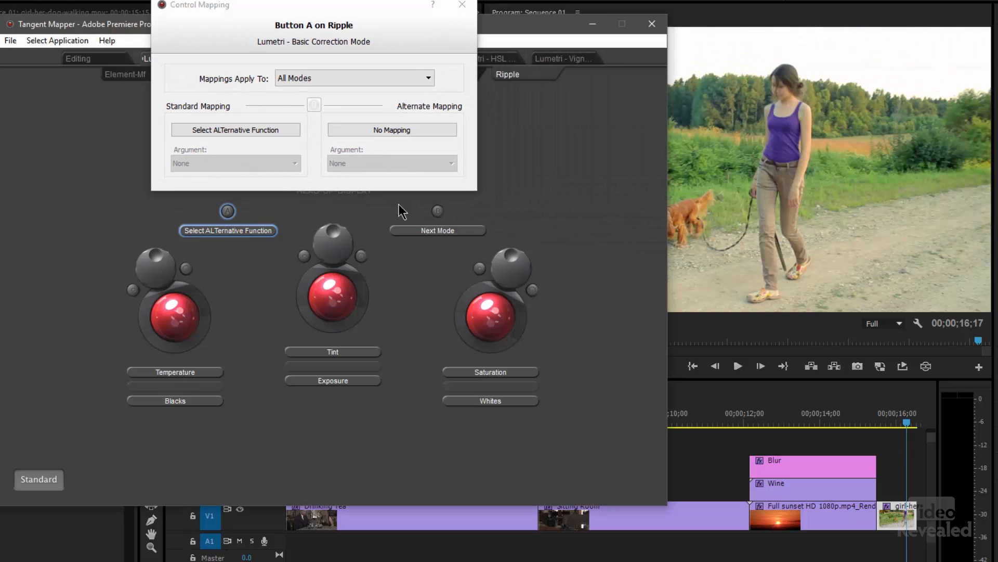
click(437, 211)
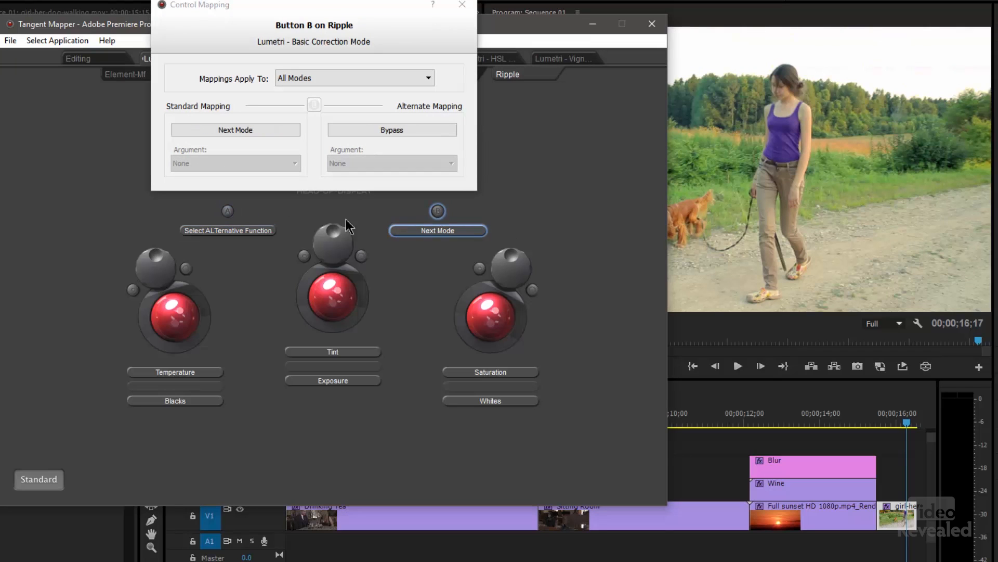
click(228, 214)
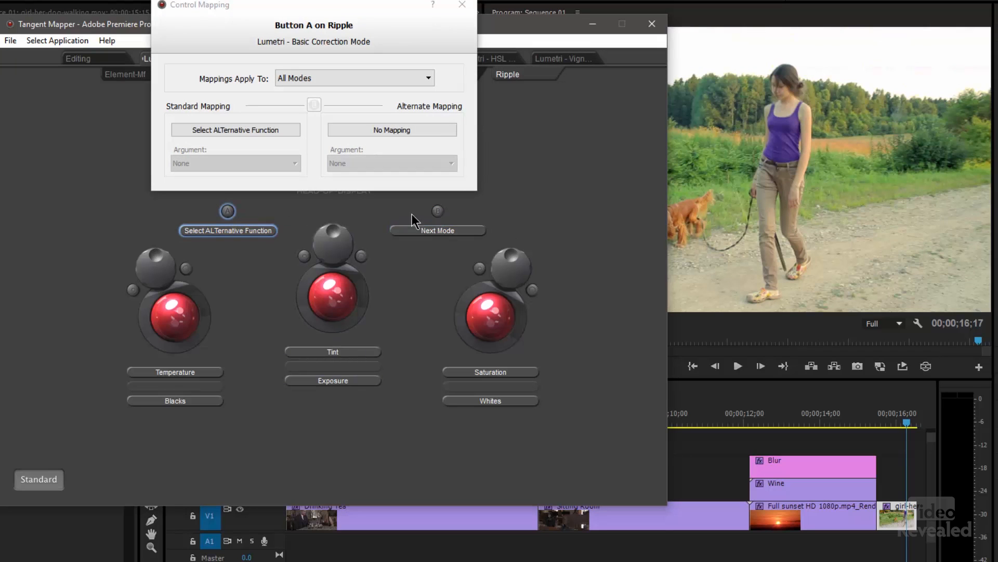
click(438, 211)
click(228, 213)
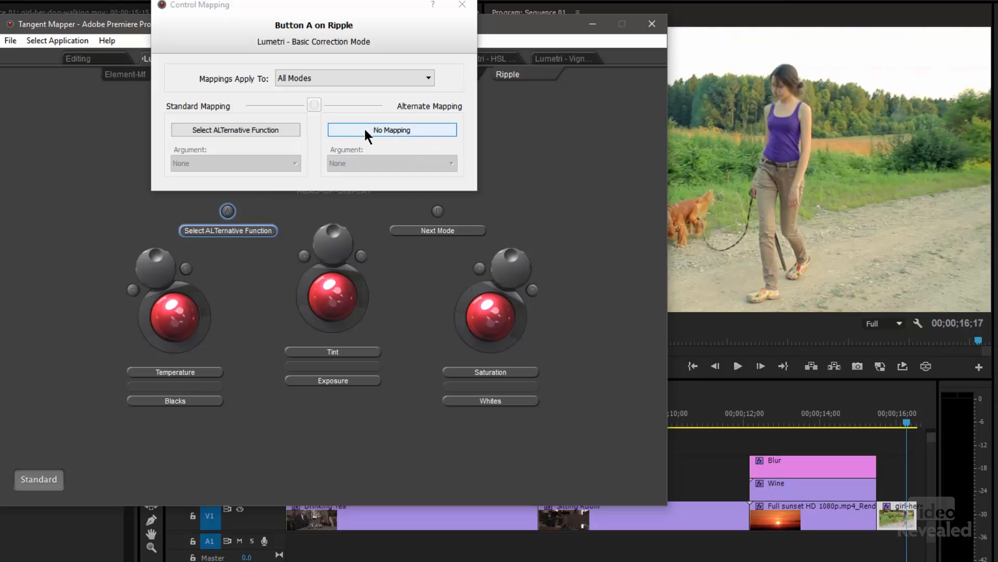
click(437, 212)
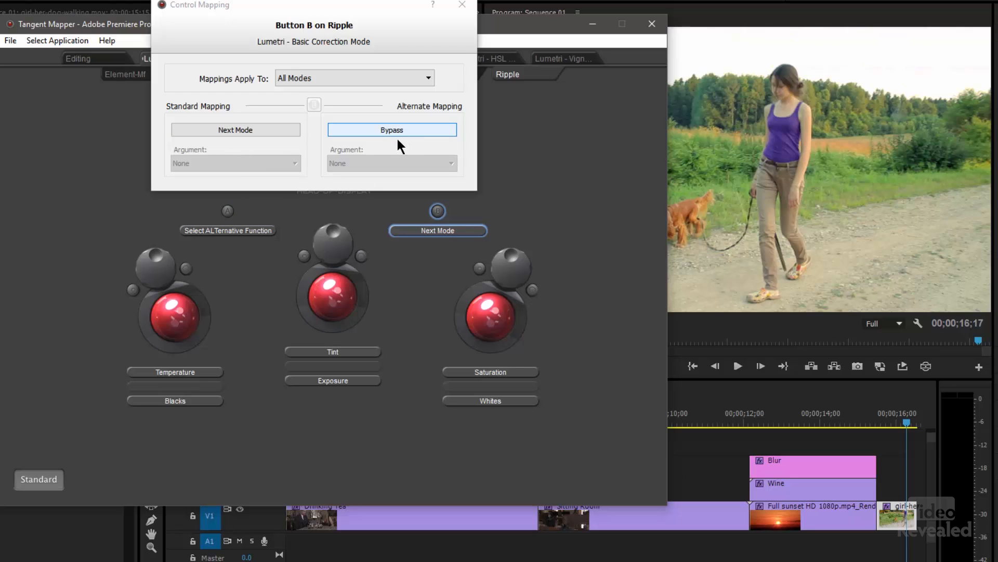
drag(303, 10, 822, 41)
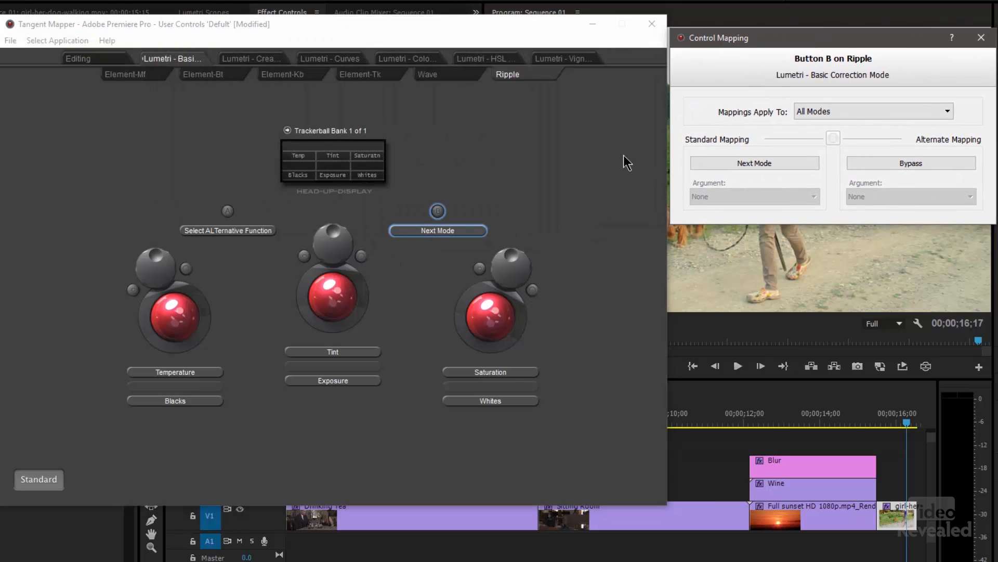
click(566, 147)
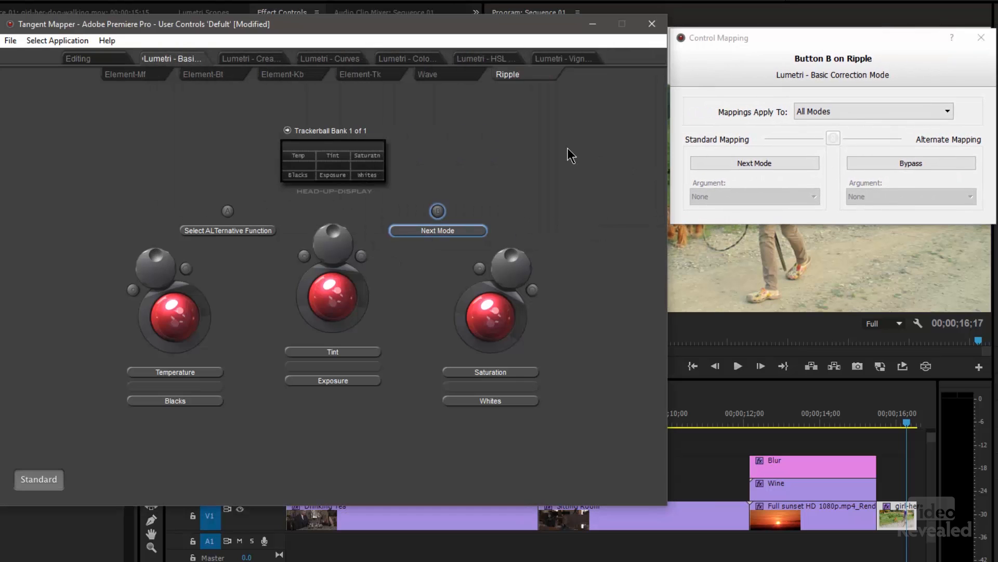
- Map the Monitor function Full Screen to Ripple button A, try it on the video, and exit the full-screen view
click(219, 230)
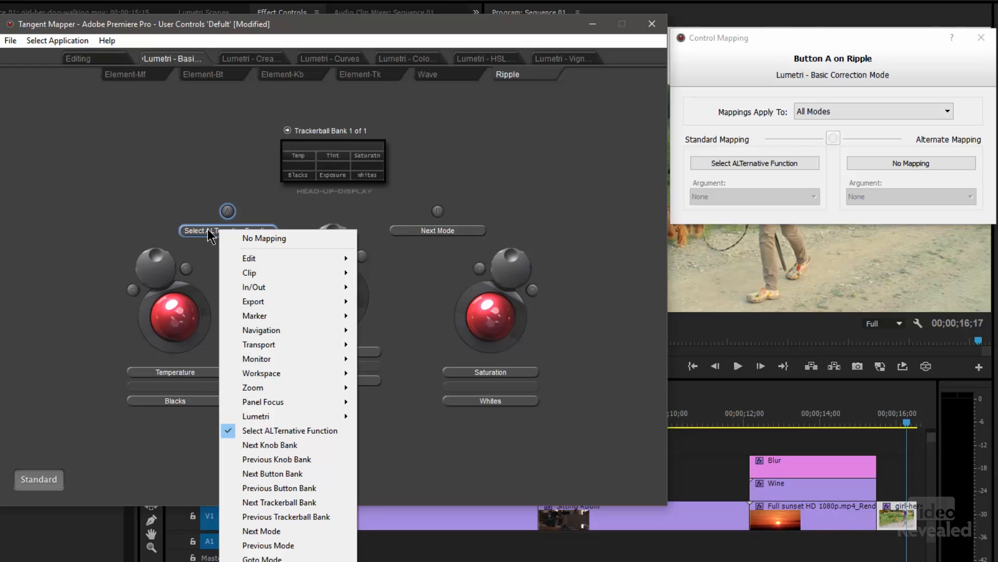
mouse_move(286, 256)
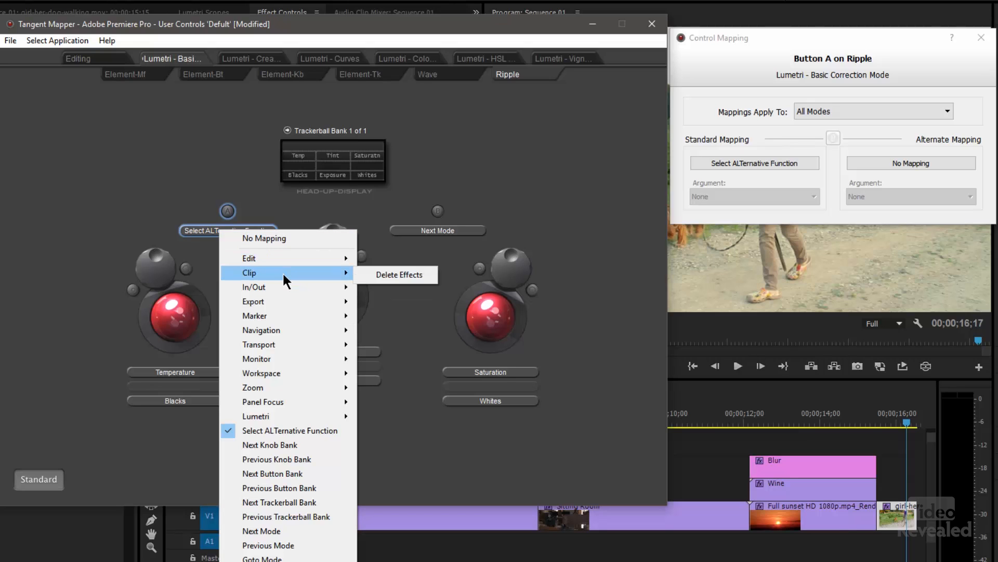
mouse_move(278, 302)
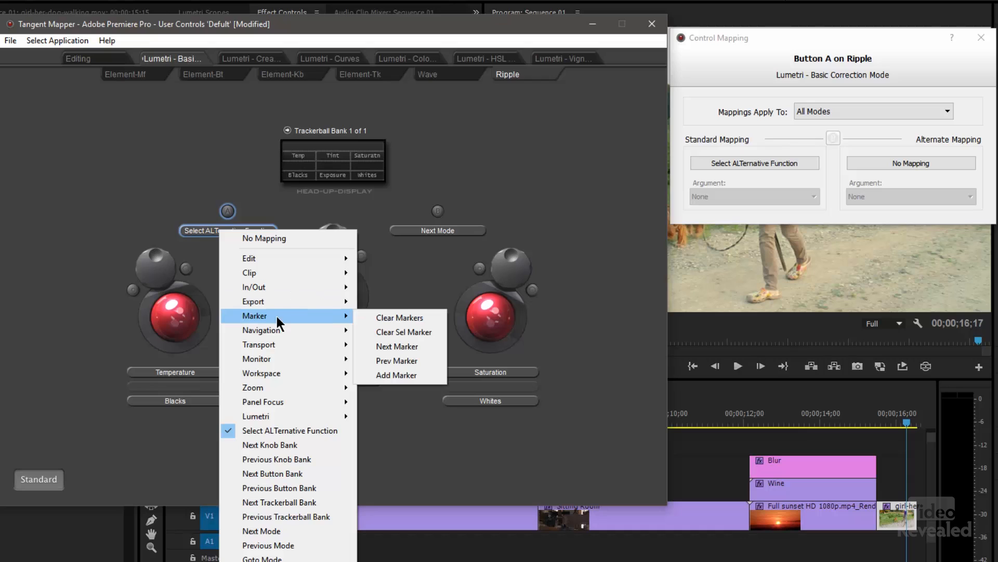
mouse_move(285, 342)
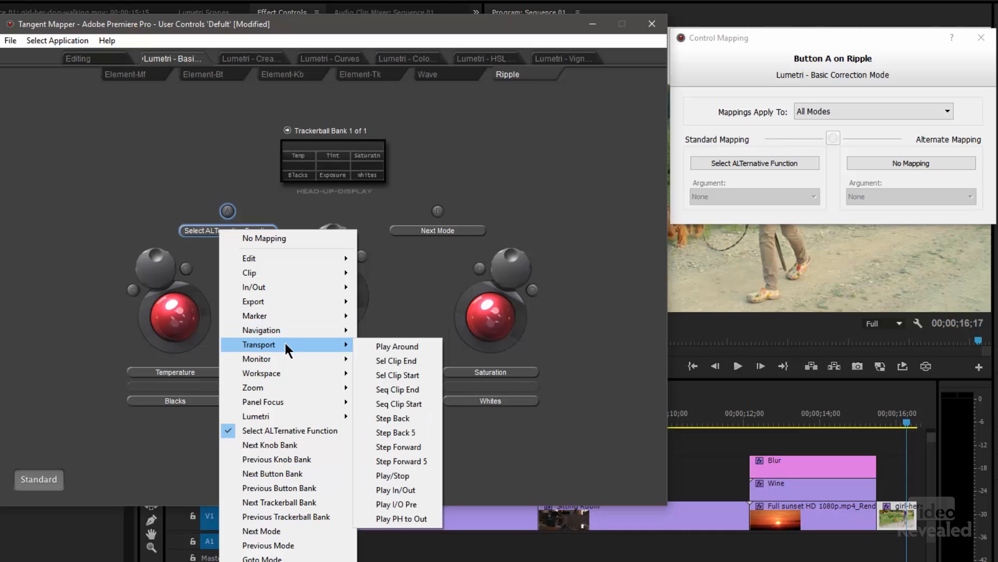
mouse_move(286, 360)
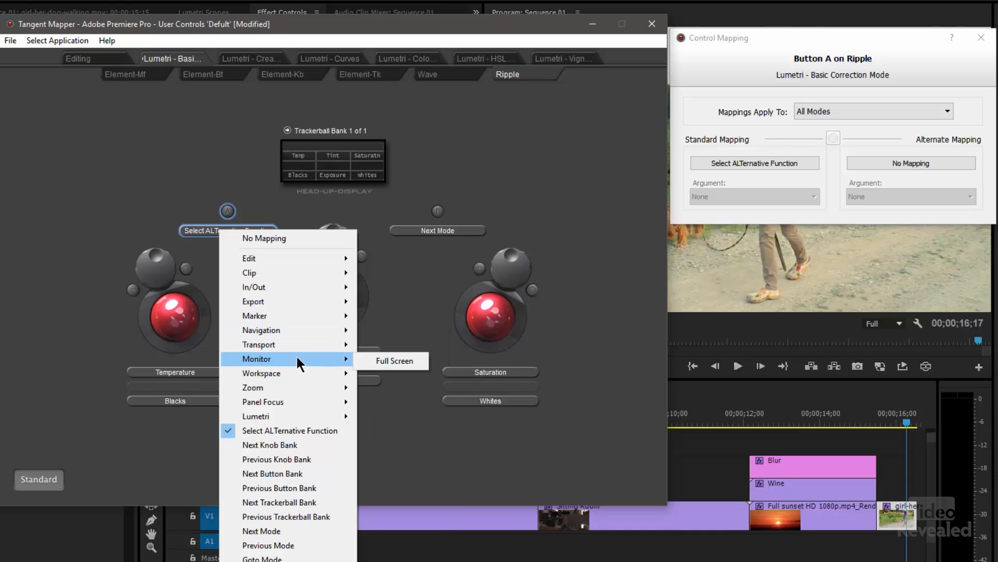
click(383, 360)
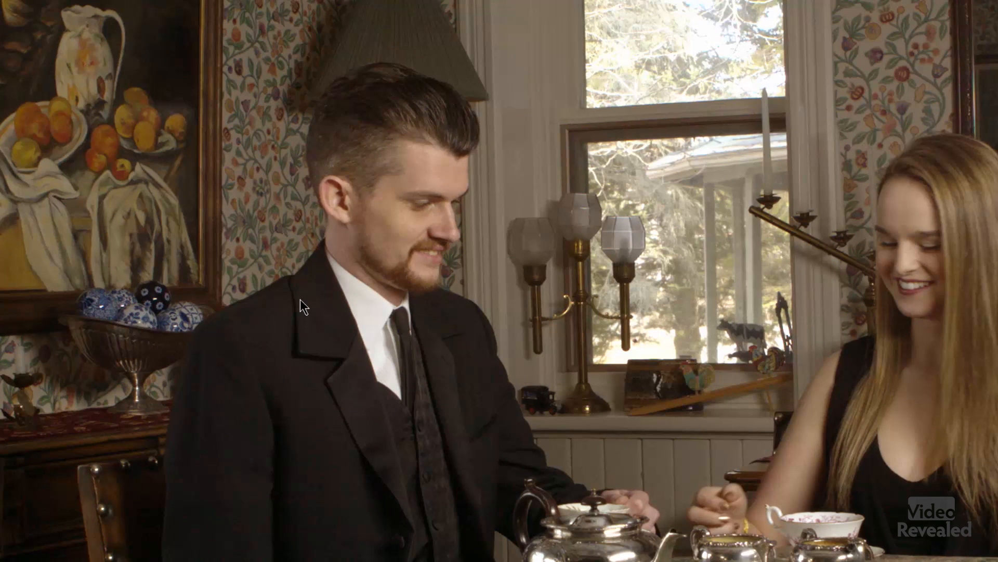
key(Escape)
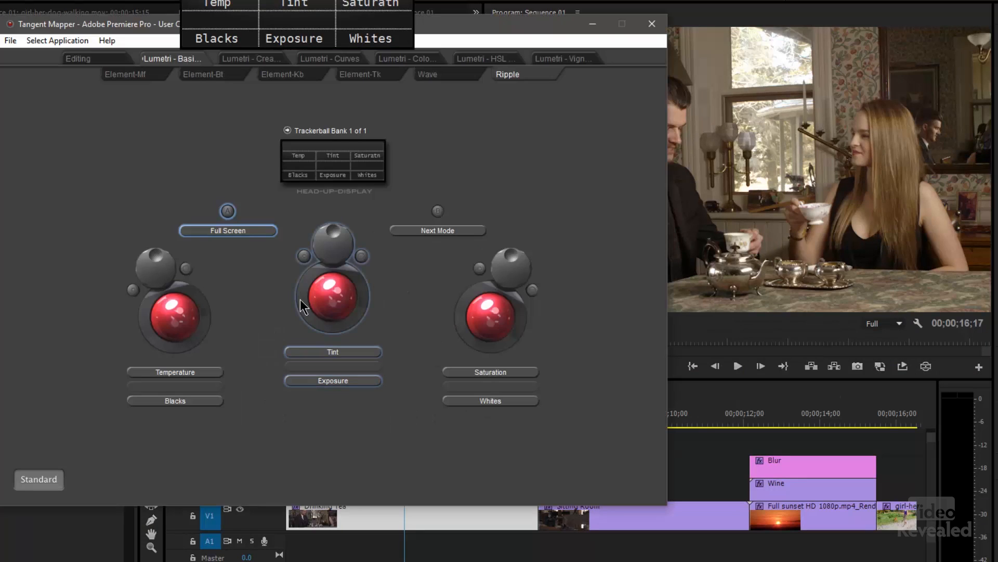
- Examine button A's Zoom, Panel Focus and Lumetri mapping options, including Solo Mode
click(237, 232)
mouse_move(273, 390)
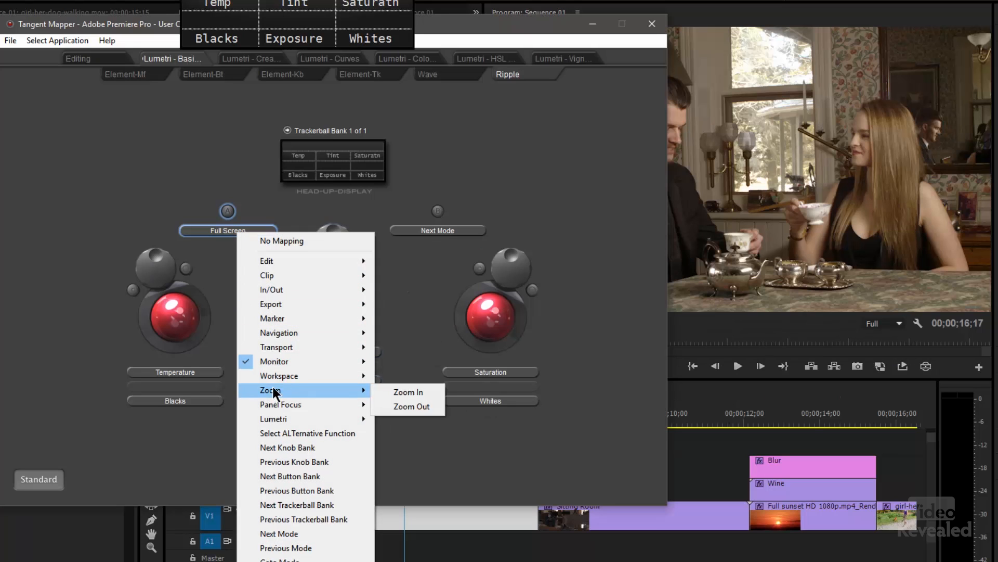
mouse_move(285, 373)
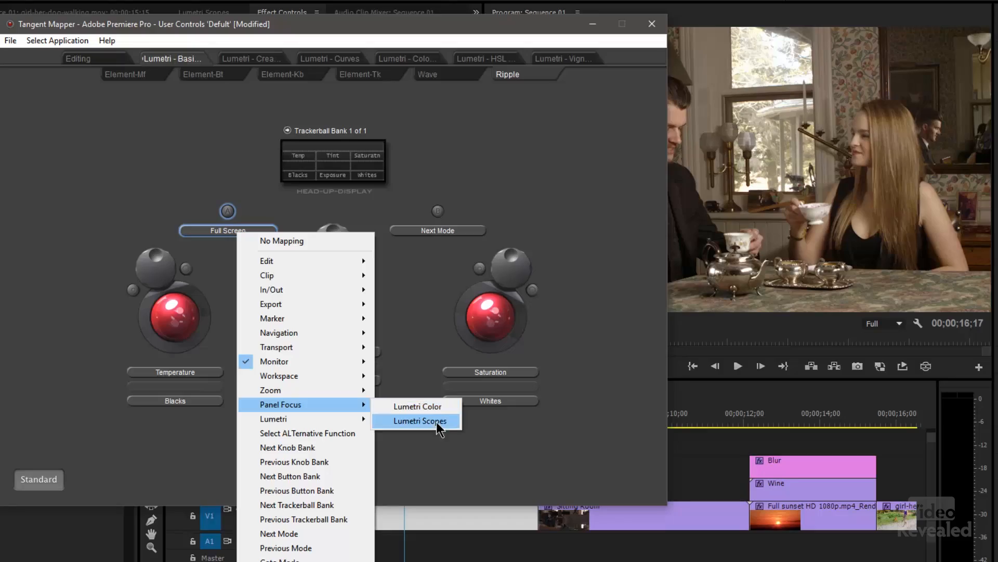
mouse_move(322, 421)
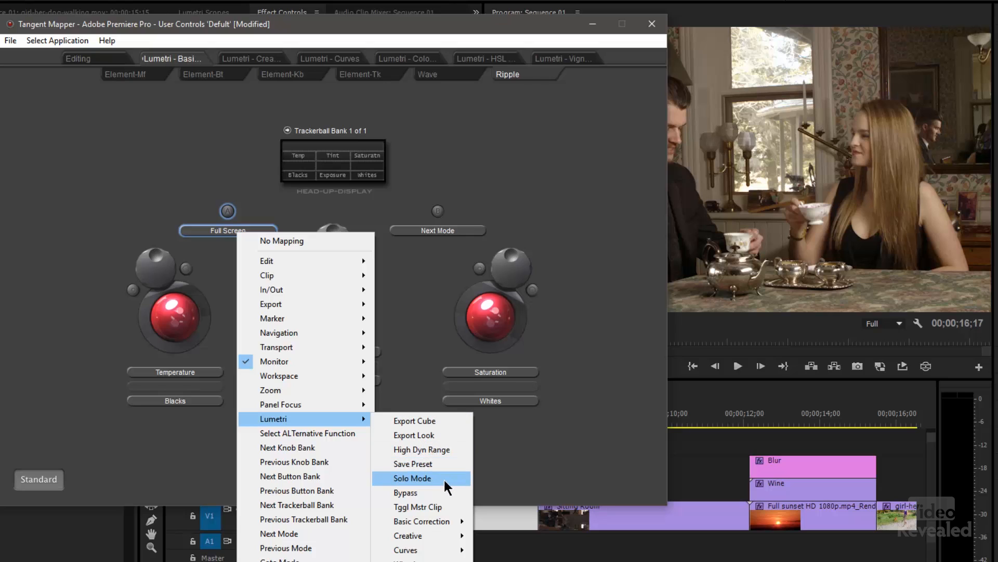
click(430, 479)
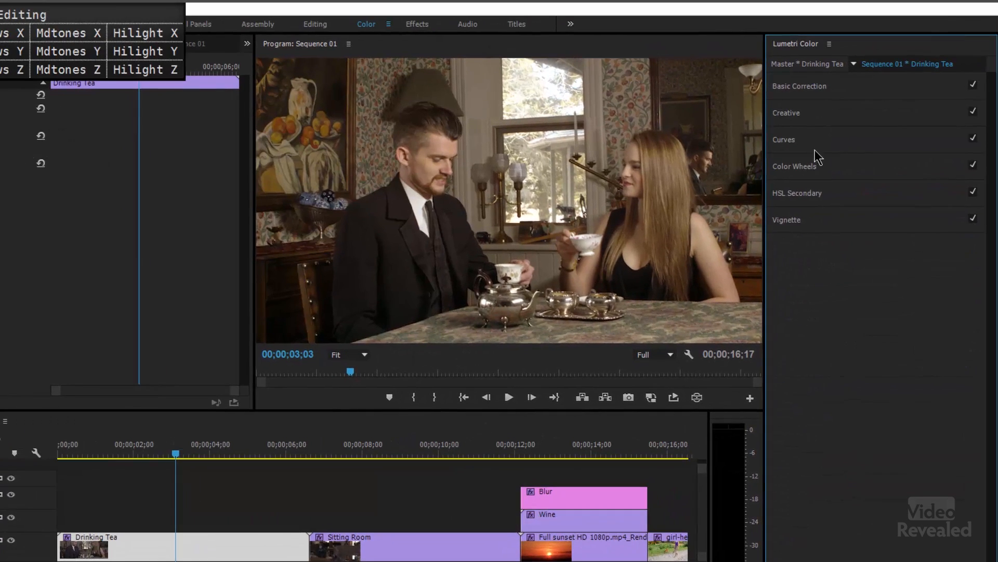
- Switch to Premiere Pro and check the Solo Mode setting in Lumetri Color's options
click(873, 107)
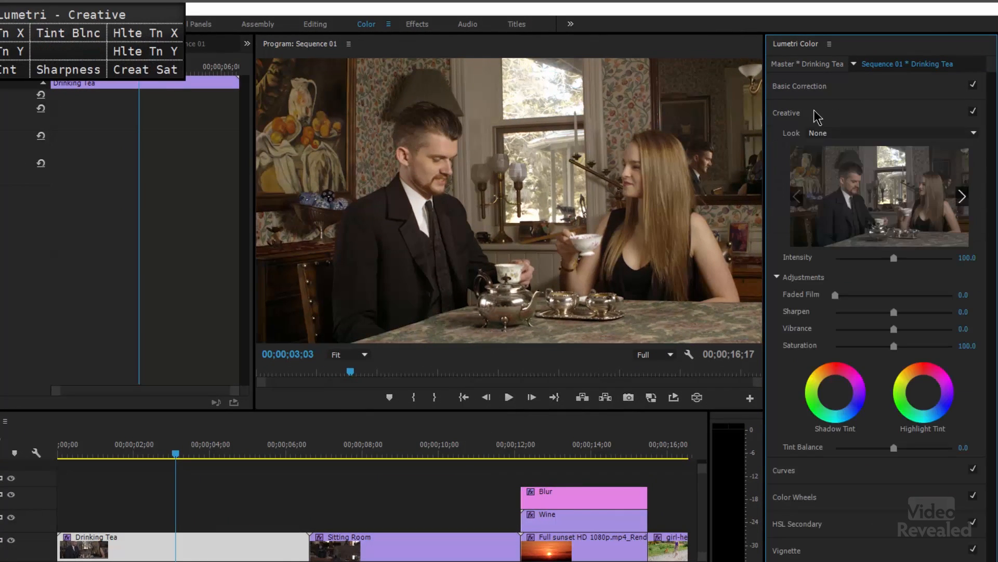
click(830, 44)
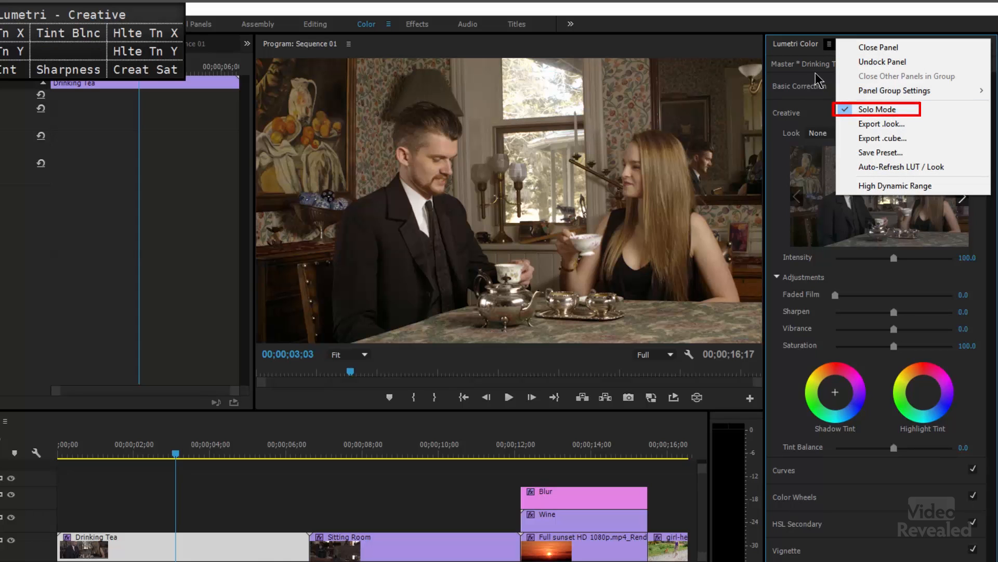
click(804, 48)
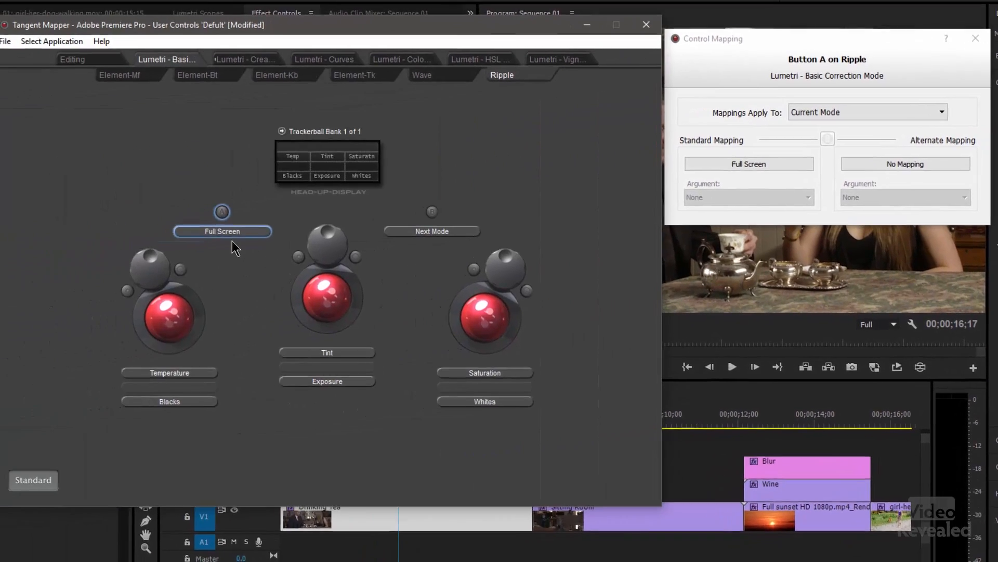
- In Tangent Mapper, map button A back to Select ALTernative Function and review button B's mapping options without choosing one
click(241, 232)
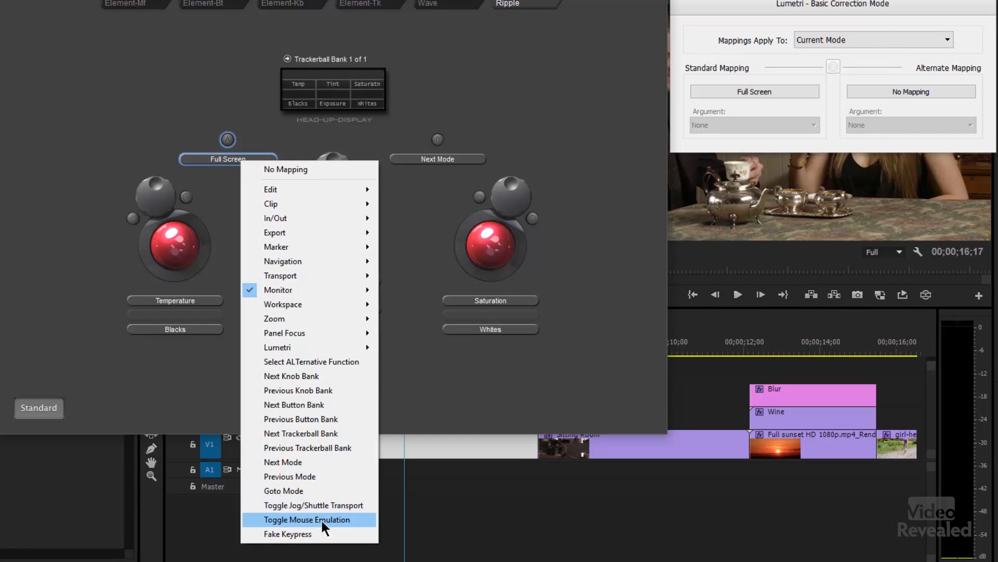
click(311, 362)
click(432, 159)
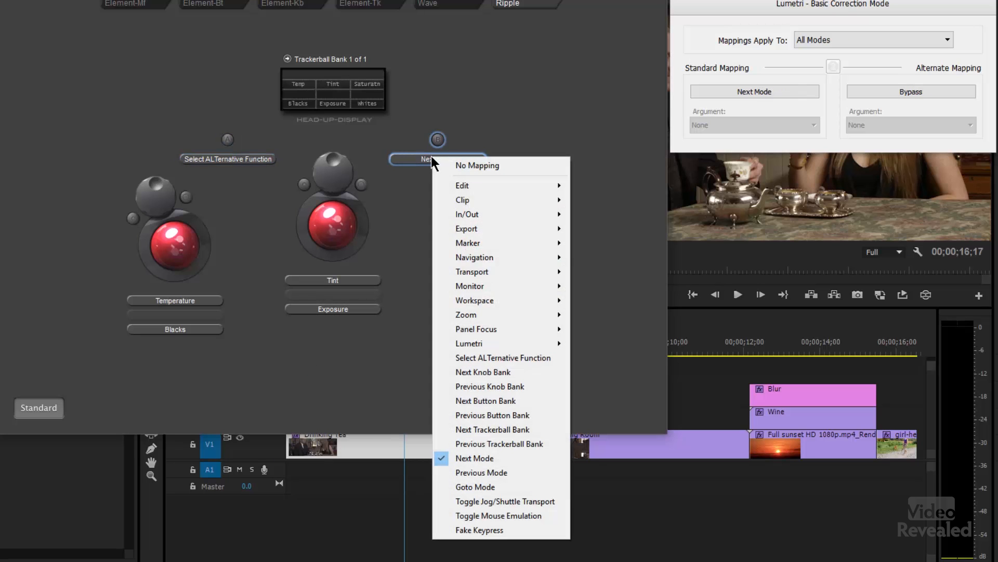
click(479, 81)
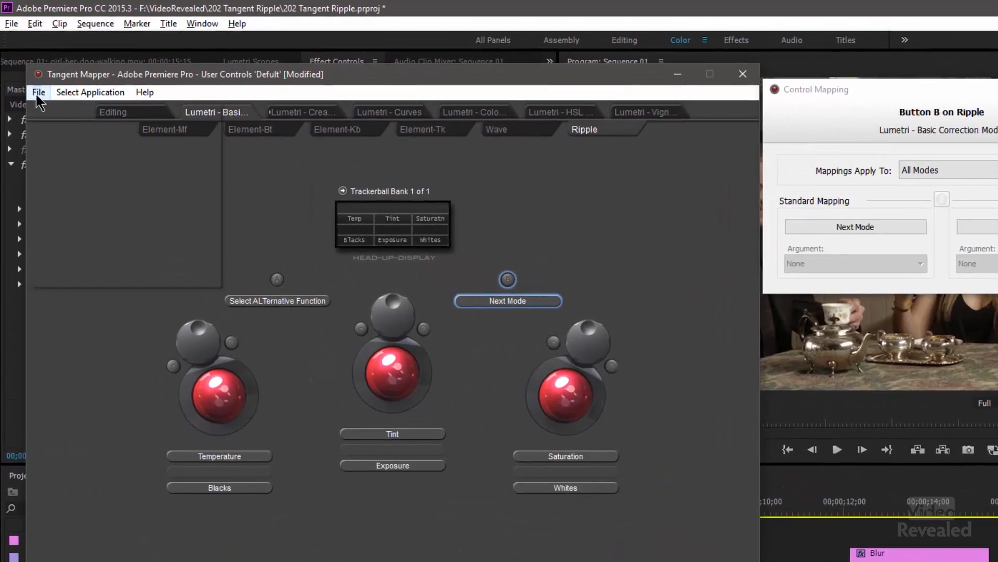
- Open the panel configuration and try having the Ripple emulate an element-Tk, leaving the emulation turned off
click(39, 92)
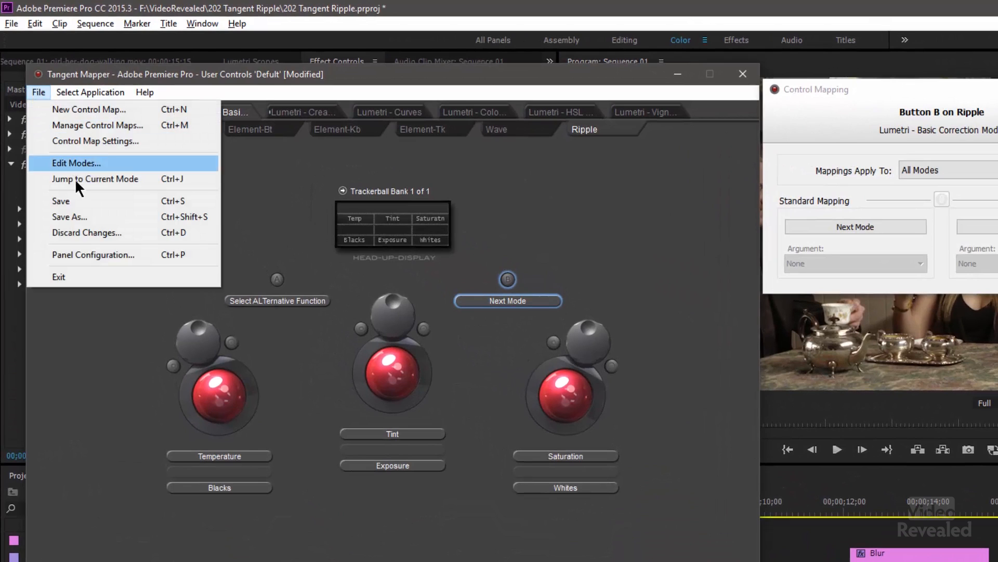
click(101, 254)
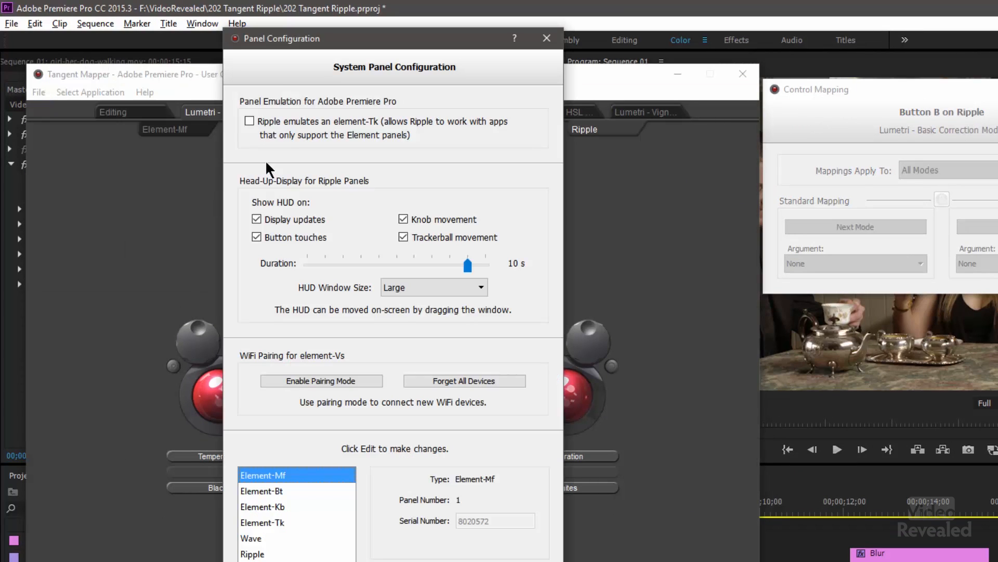
click(249, 120)
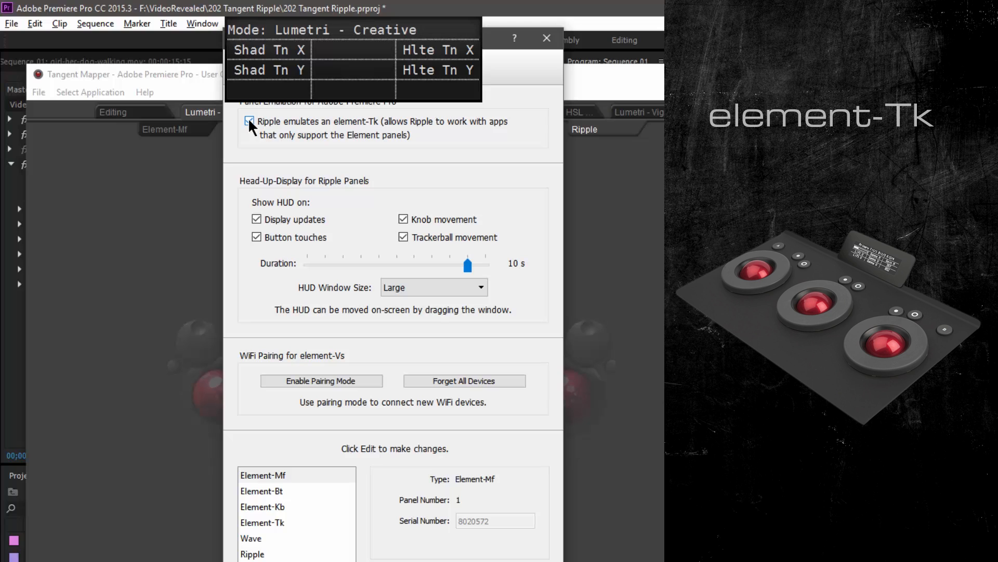
click(249, 120)
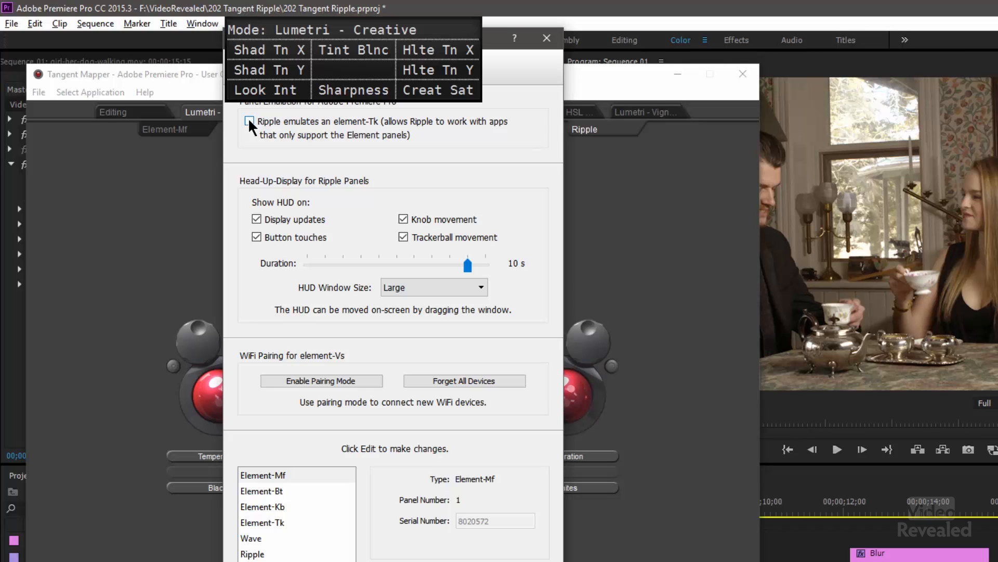
click(249, 120)
drag(489, 50, 997, 70)
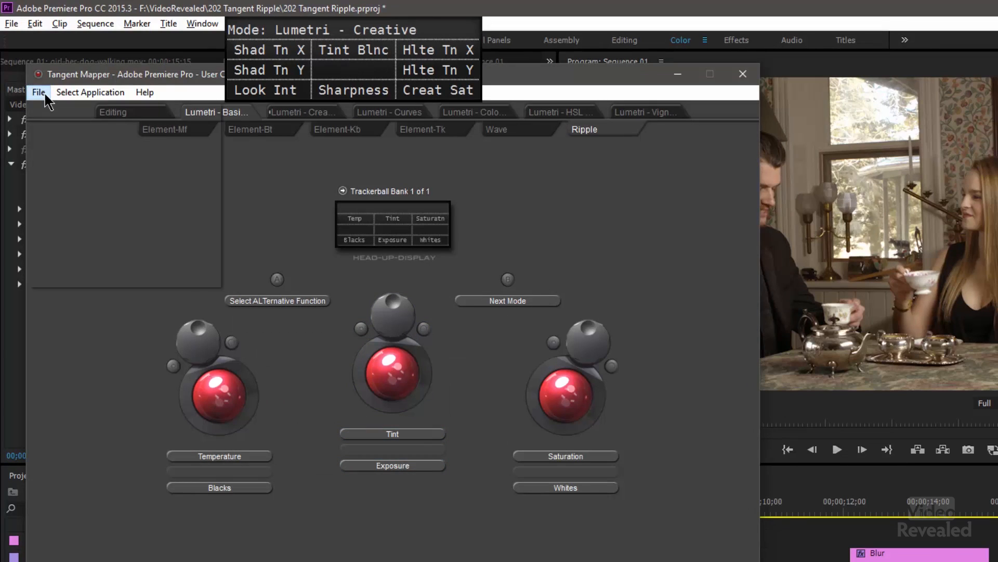
- Reopen the panel configuration, try the Medium and Small HUD window sizes, and set the size back to Large
click(39, 92)
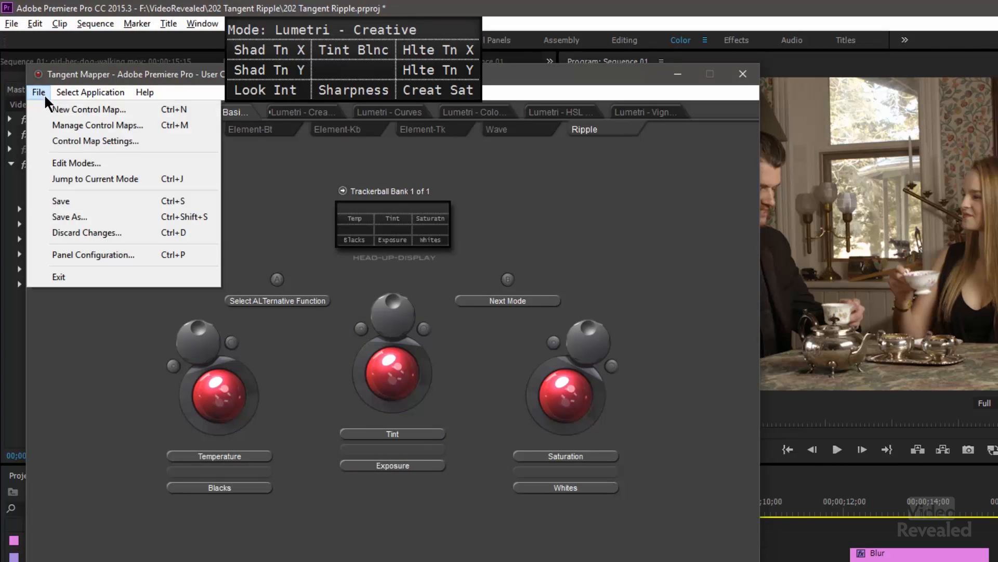
mouse_move(97, 99)
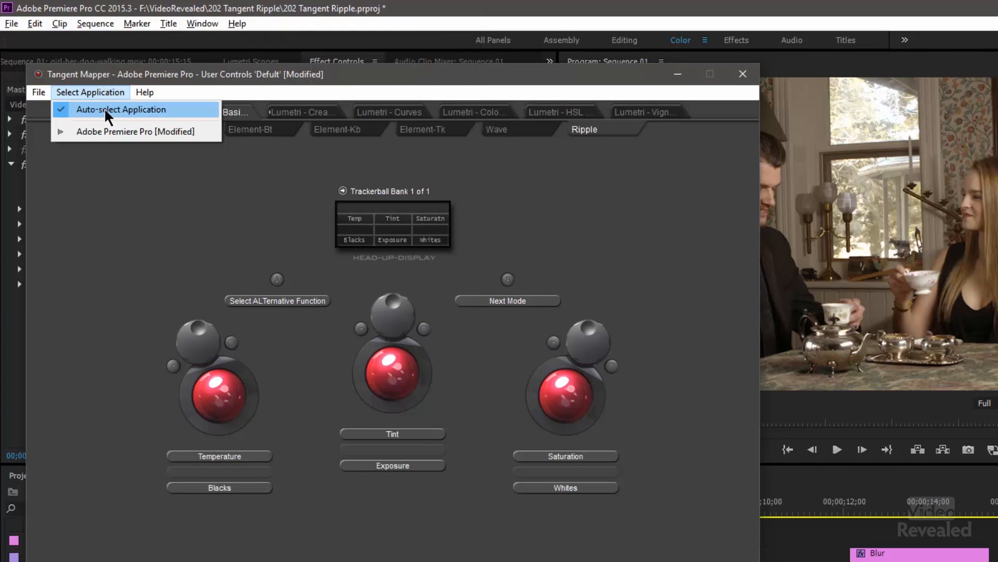
mouse_move(40, 92)
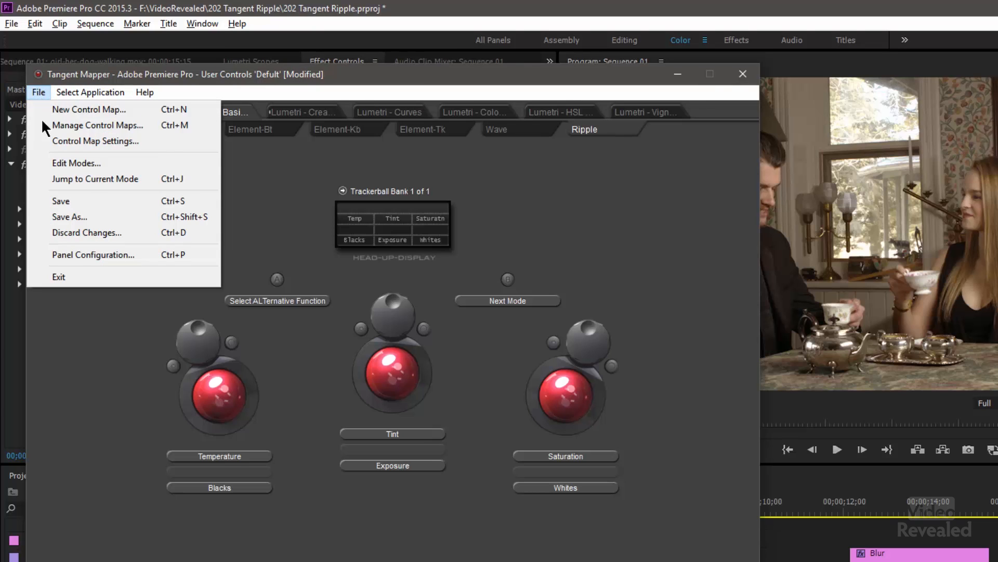
click(95, 256)
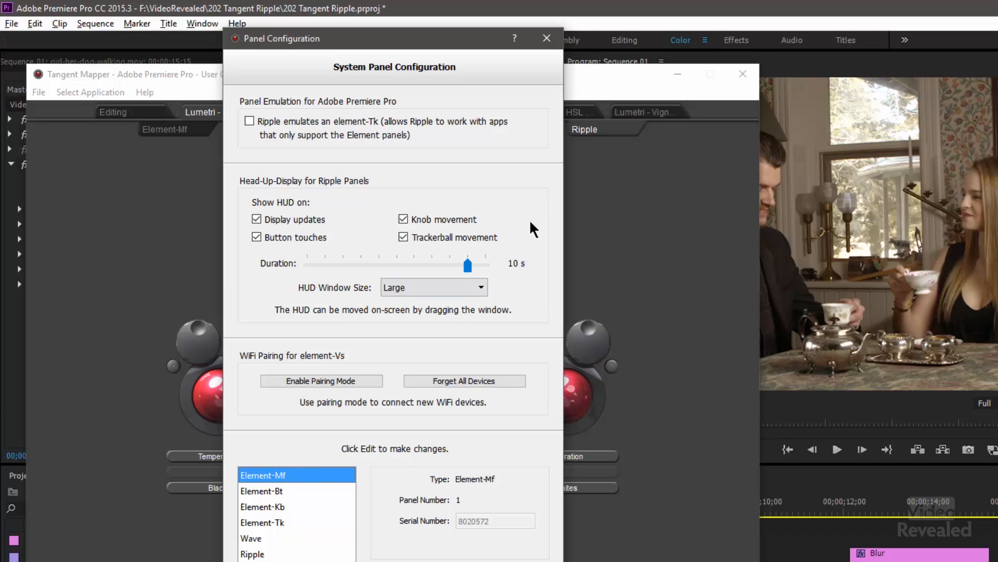
click(450, 289)
click(448, 316)
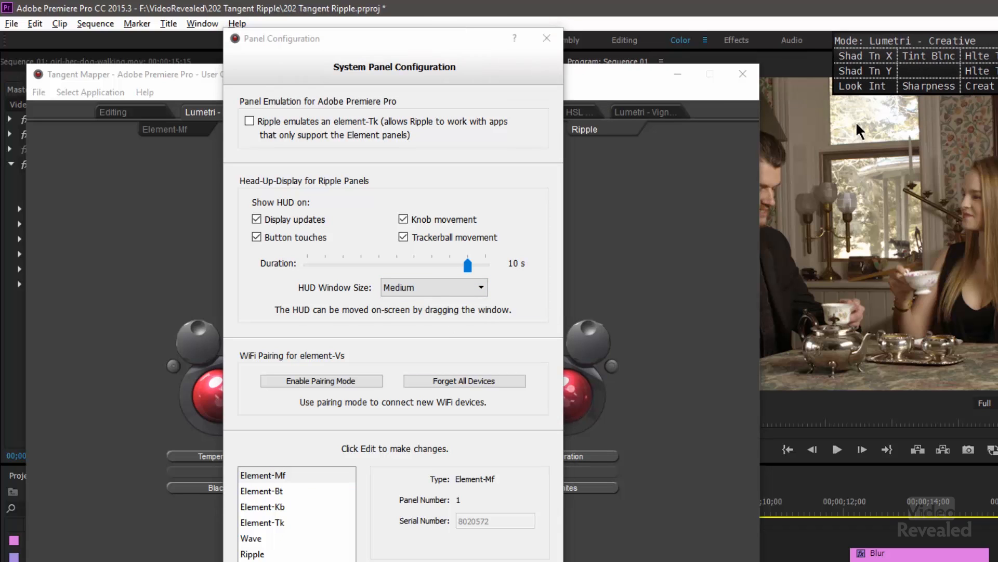
click(417, 295)
click(442, 320)
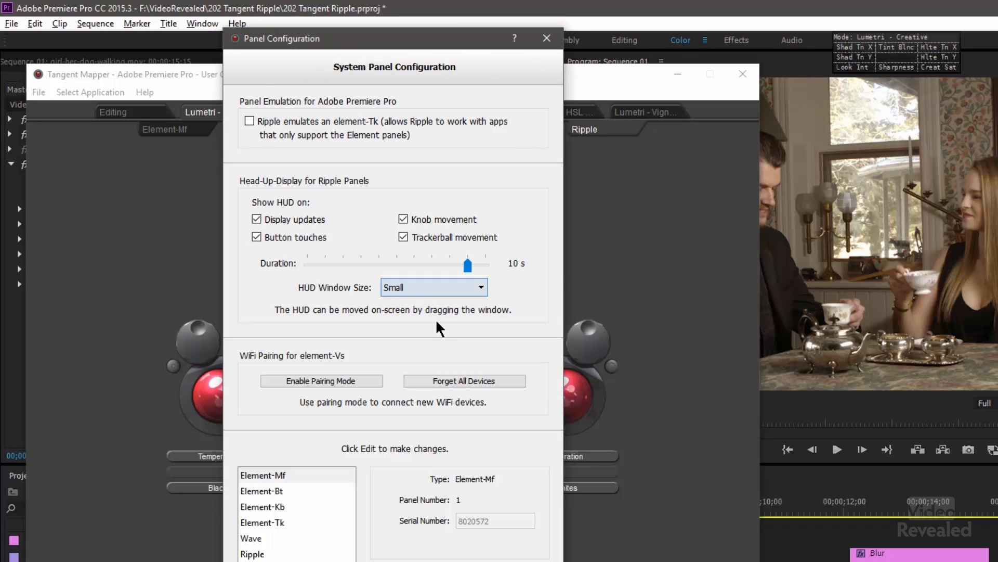
scroll(450, 291, down, 2)
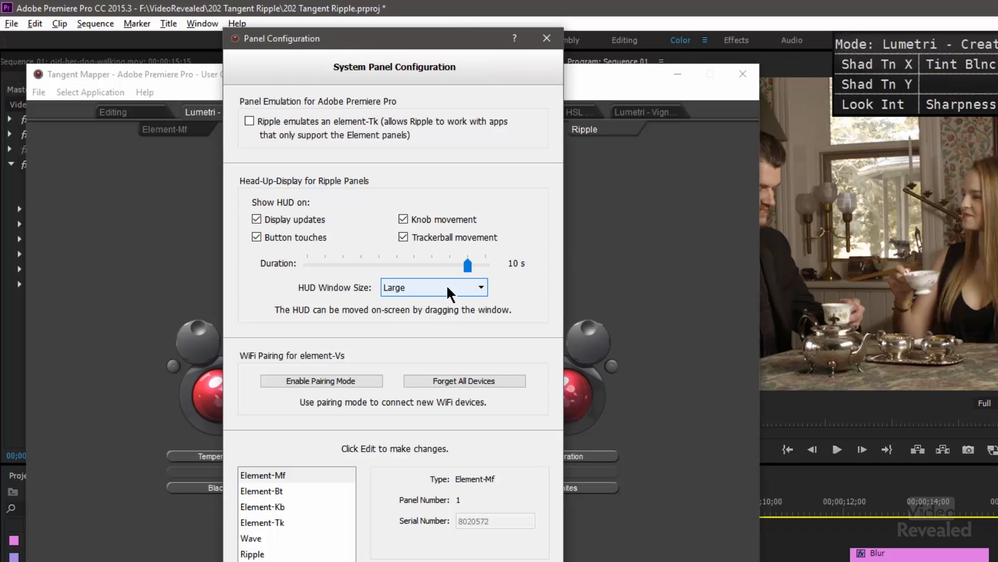
- Try an Infinite duration for the head-up display, return it to 10 s, and close the panel configuration
drag(468, 266, 535, 276)
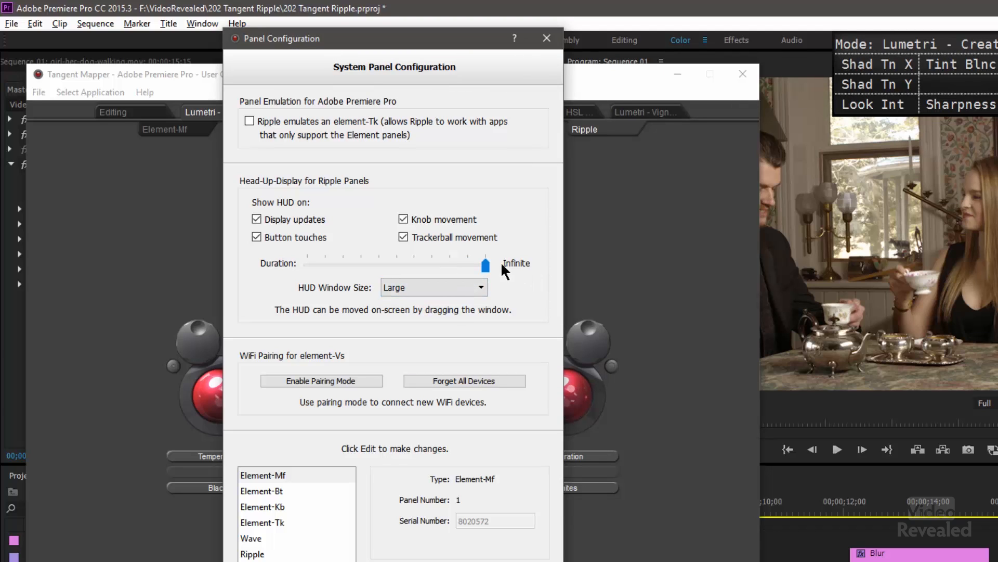
drag(489, 269, 468, 268)
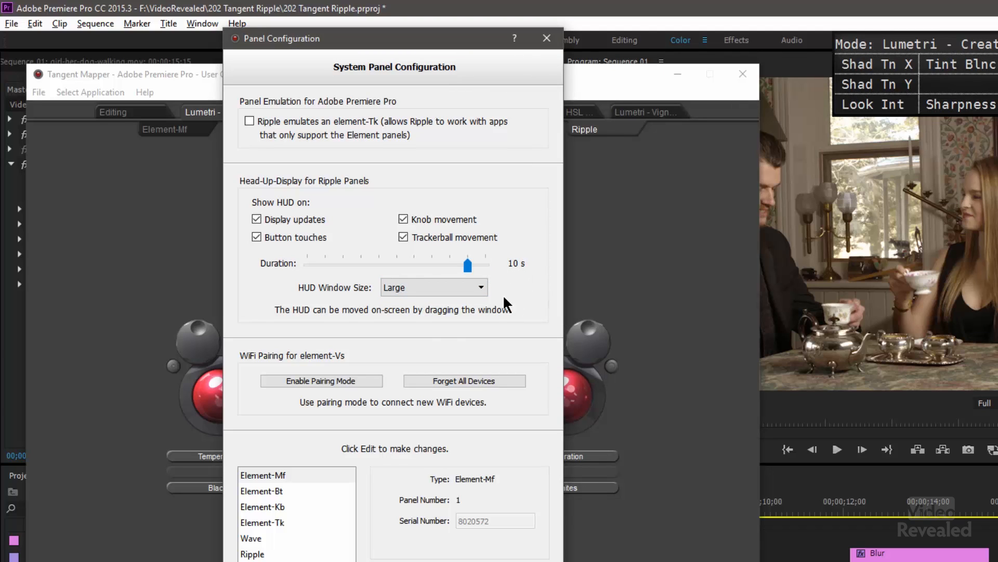
click(549, 40)
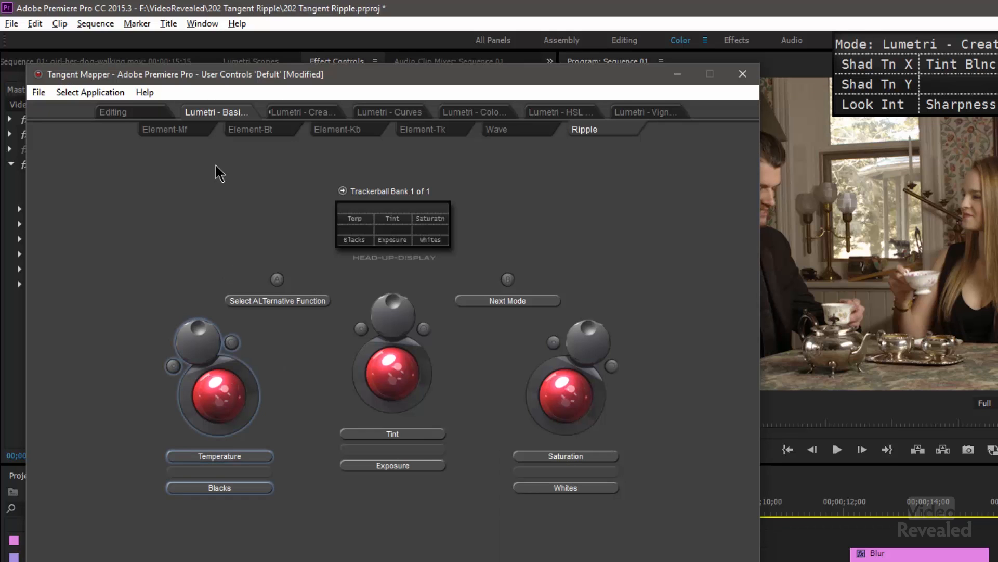
- In the left trackerball and dial's combined mapping, turn off Global for trackerball and ring sensitivity and set the ring sensitivity to fine
click(225, 404)
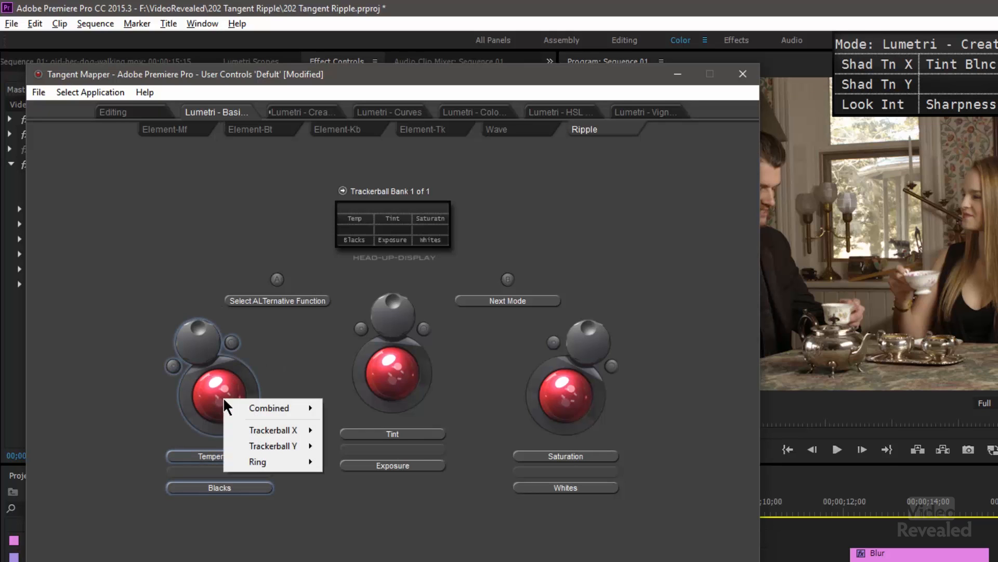
click(269, 407)
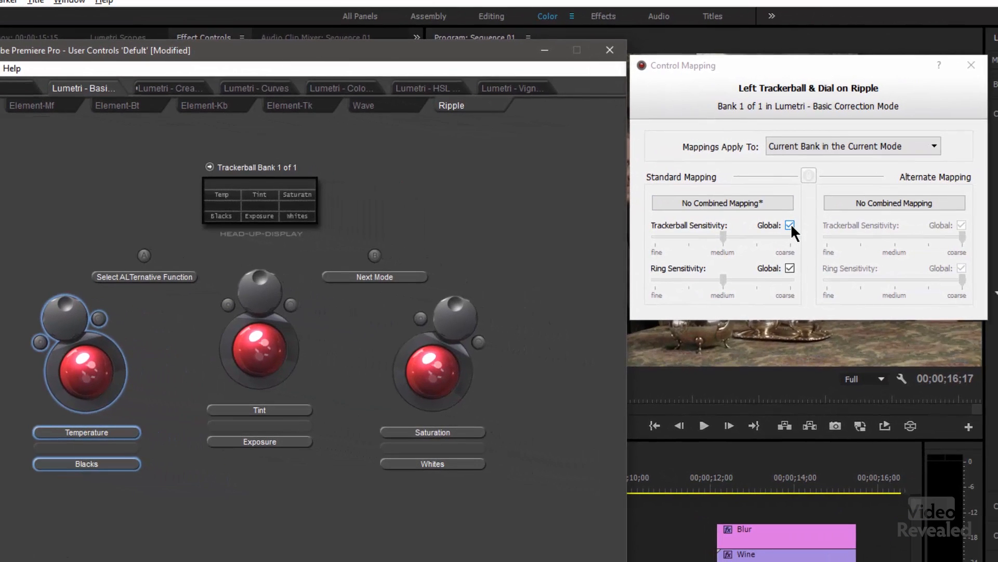
click(789, 267)
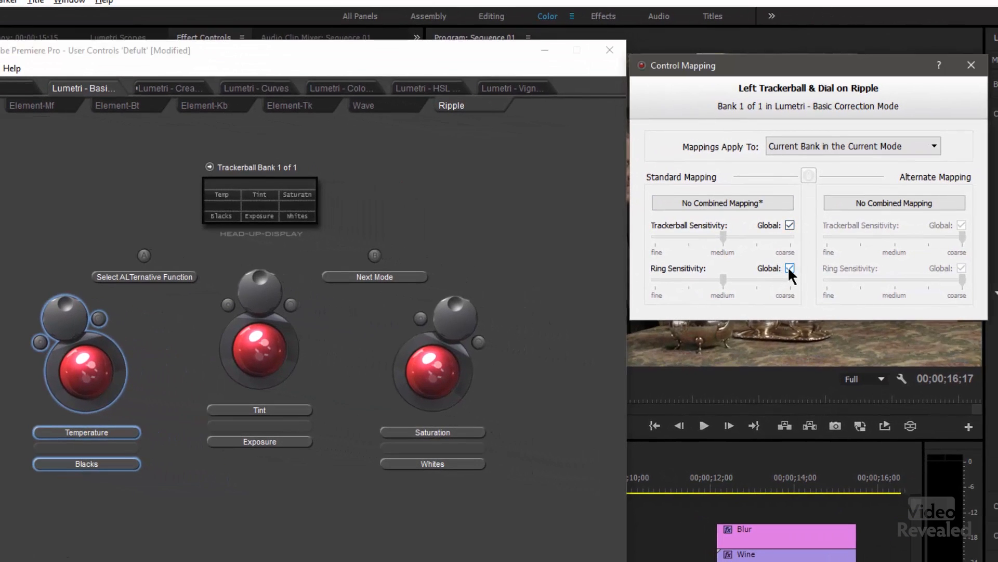
click(789, 225)
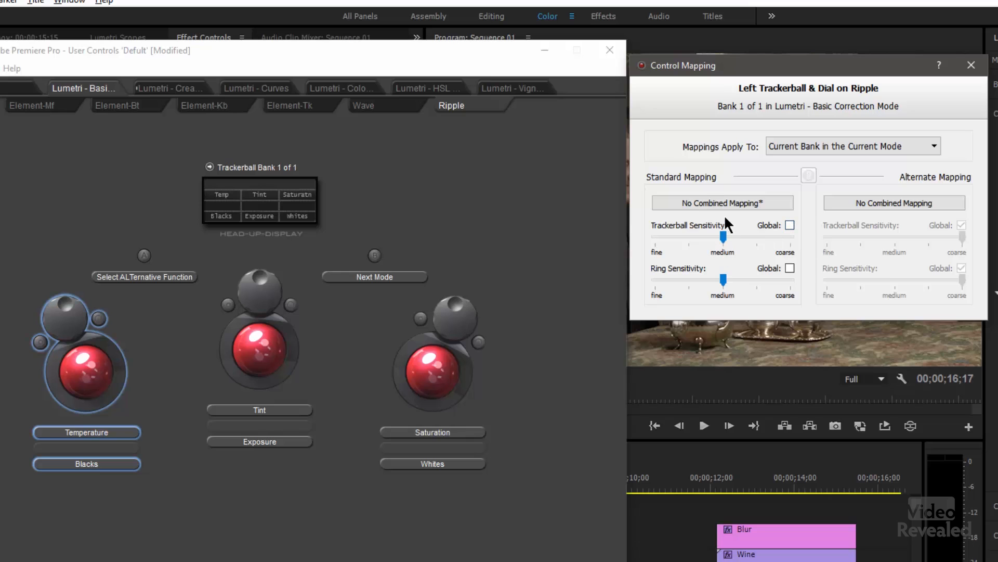
drag(725, 279, 675, 281)
drag(659, 282, 658, 282)
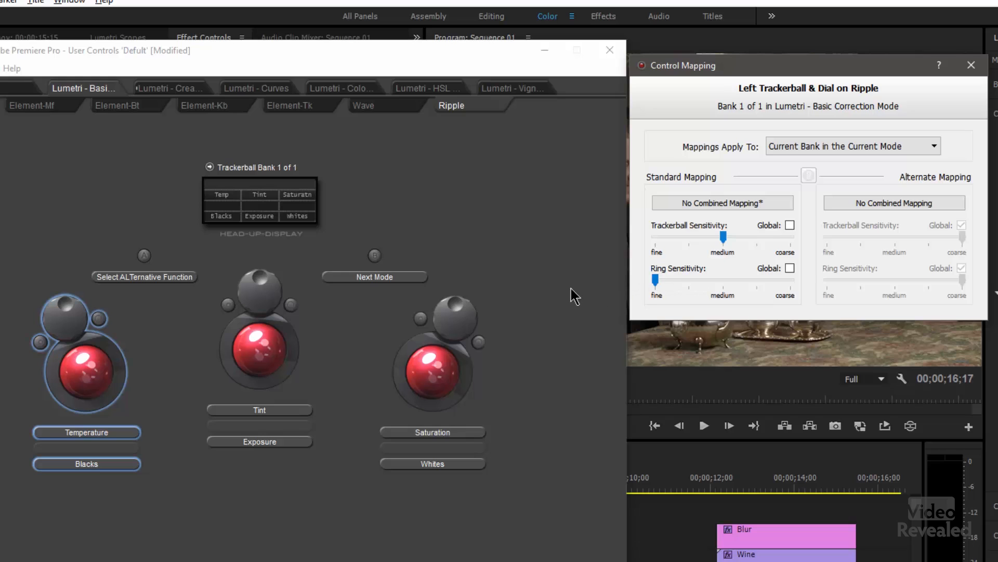